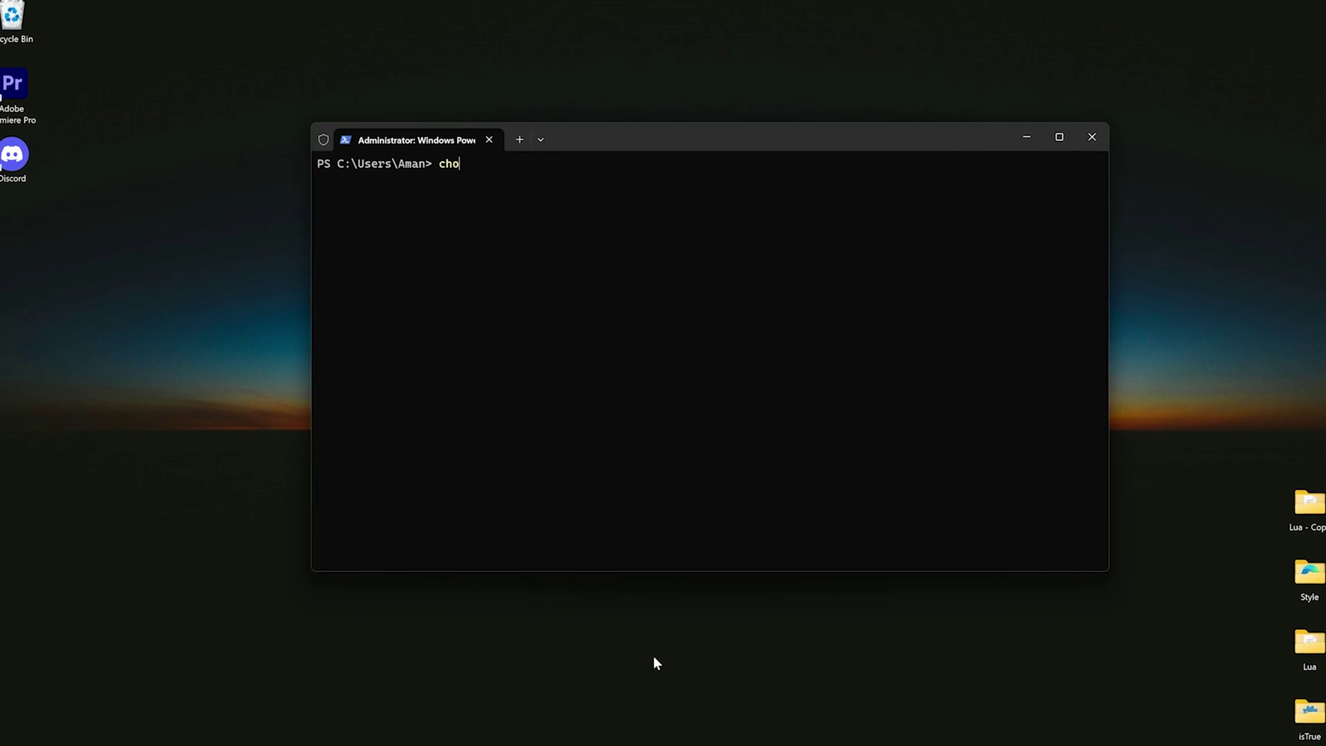
pyautogui.write('co ')
pyautogui.write('instal')
pyautogui.write('l lu')
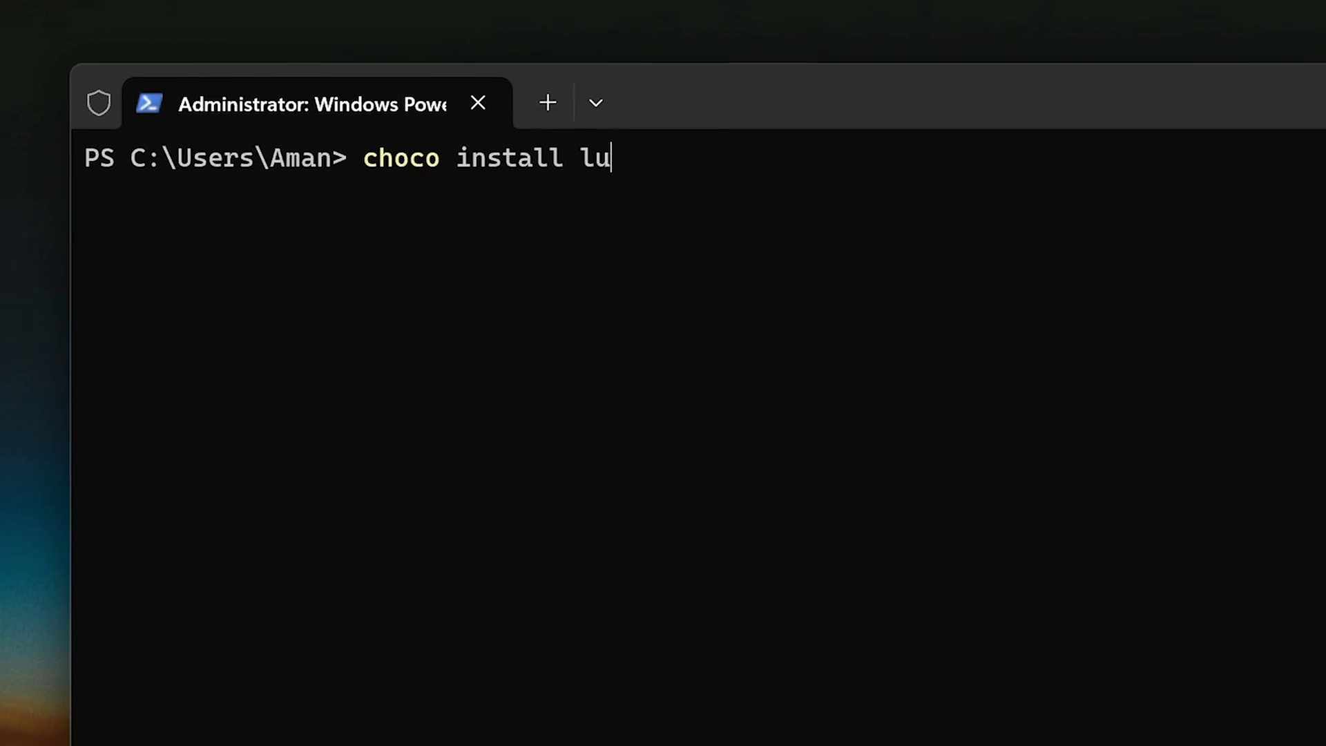
pyautogui.write('a53')
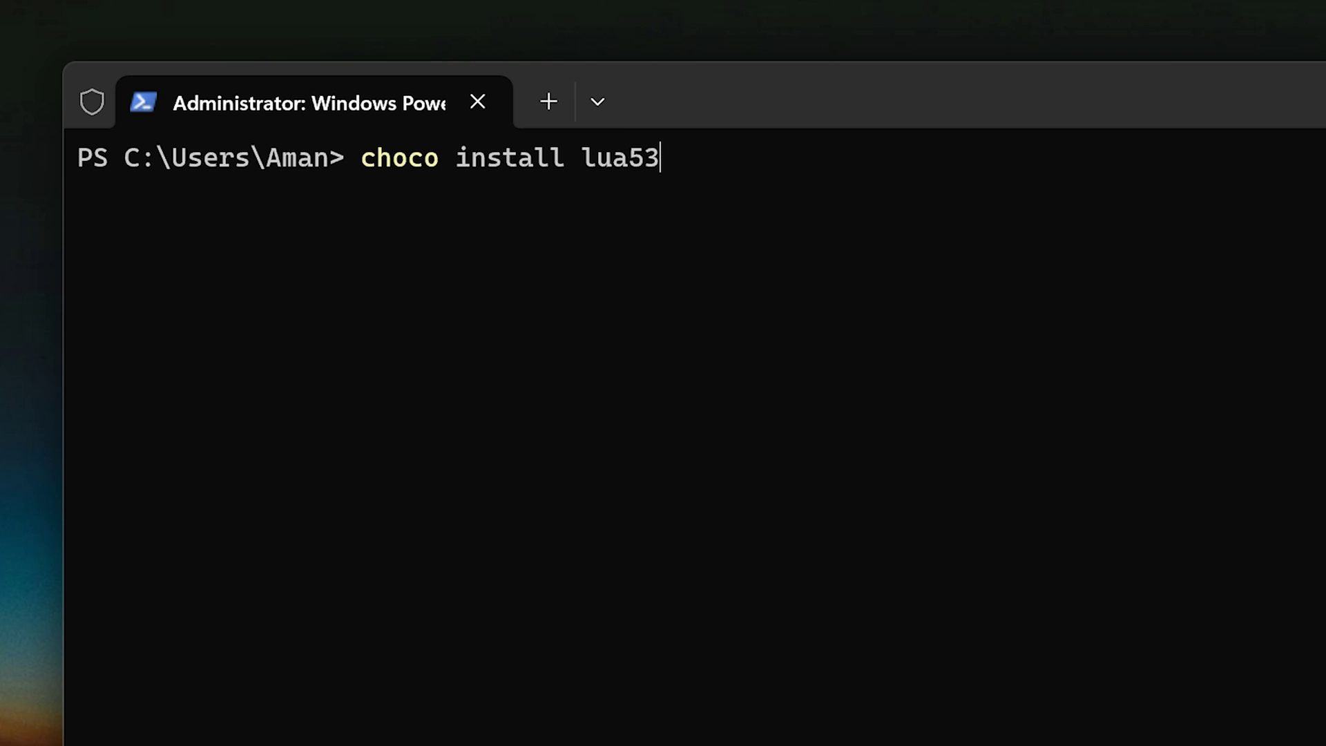
# Run choco install lua53 in PowerShell to install the Lua 5.3.5 package
pyautogui.press('Return')
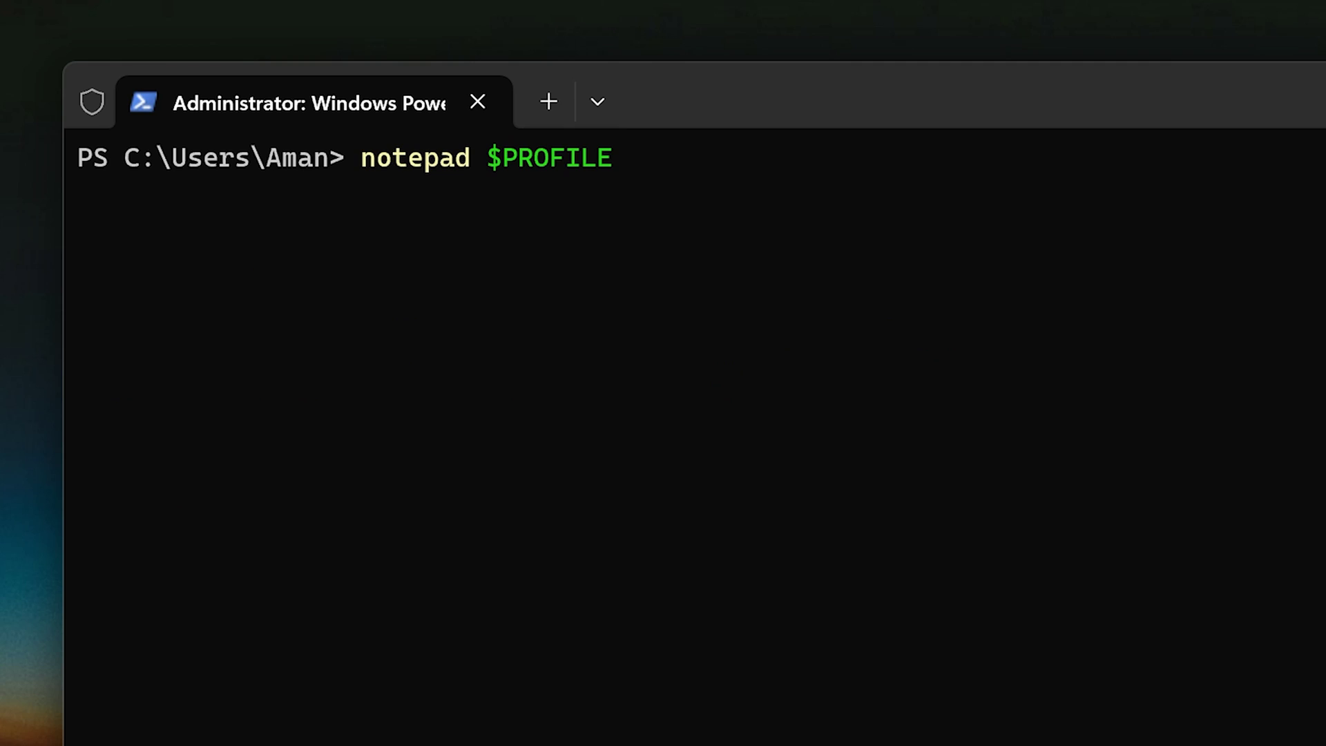
# Open $PROFILE in Notepad with the line new-alias -name lua lua53
pyautogui.press('Return')
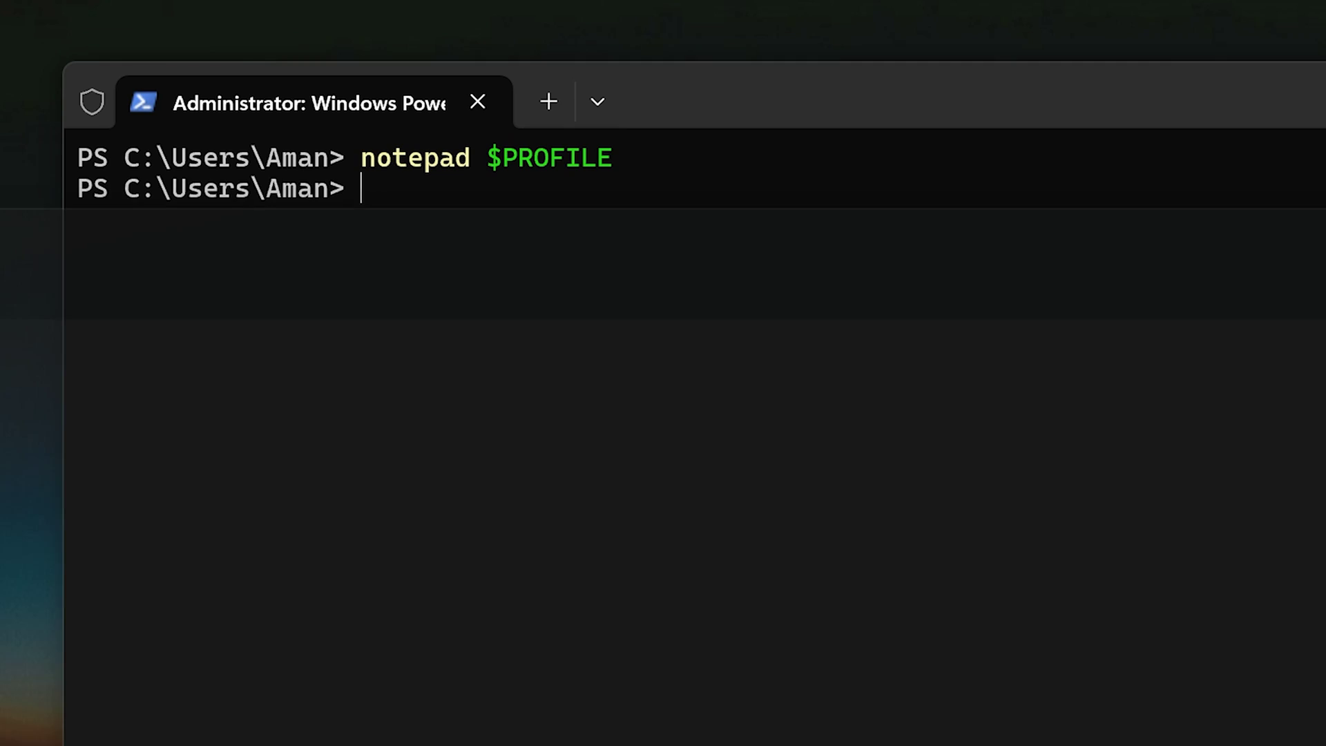
pyautogui.moveTo(531, 257); pyautogui.dragTo(16, 288)
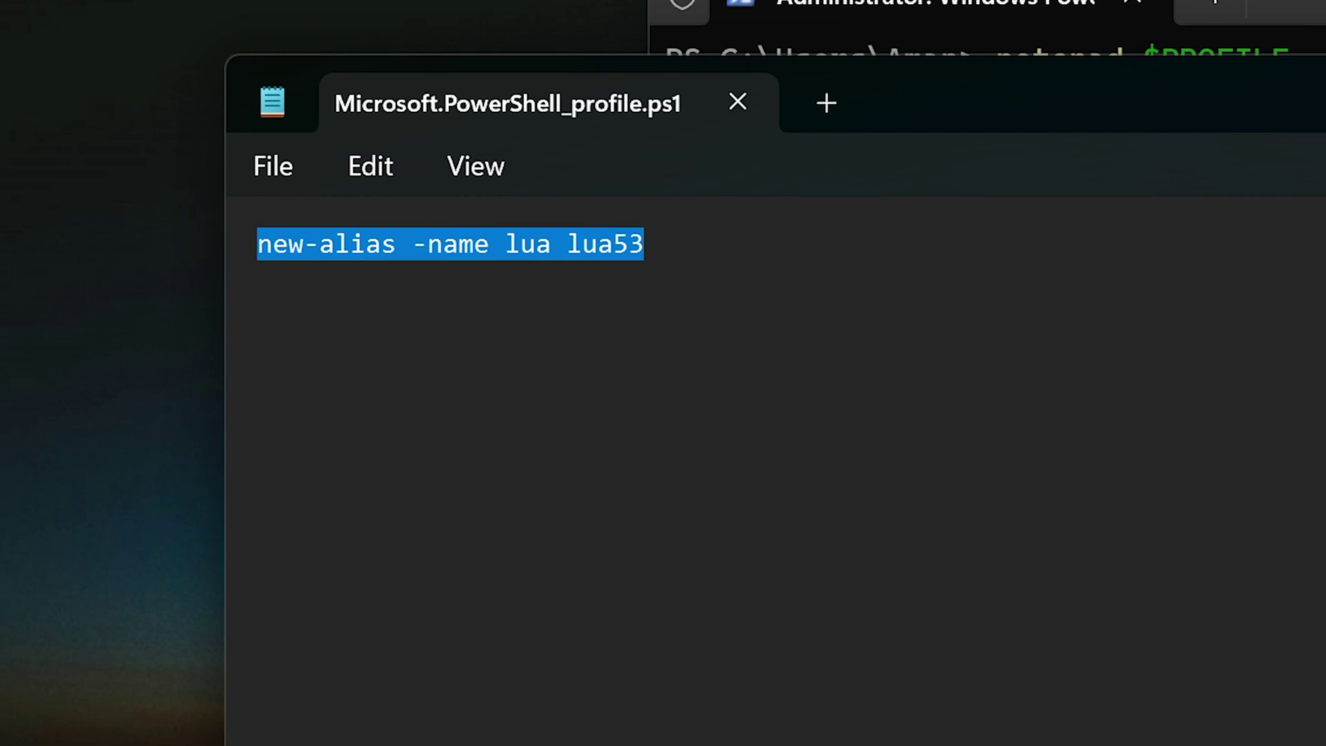
pyautogui.press('End')
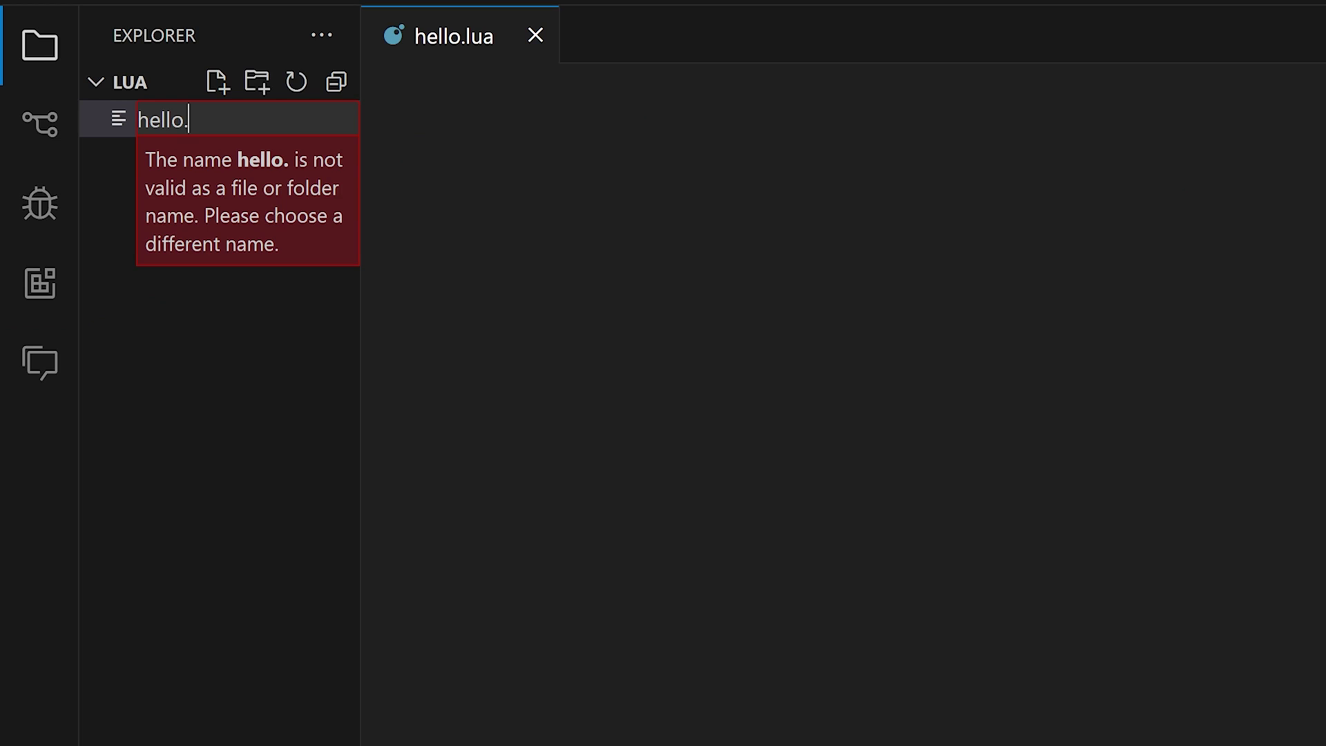
pyautogui.write('lua')
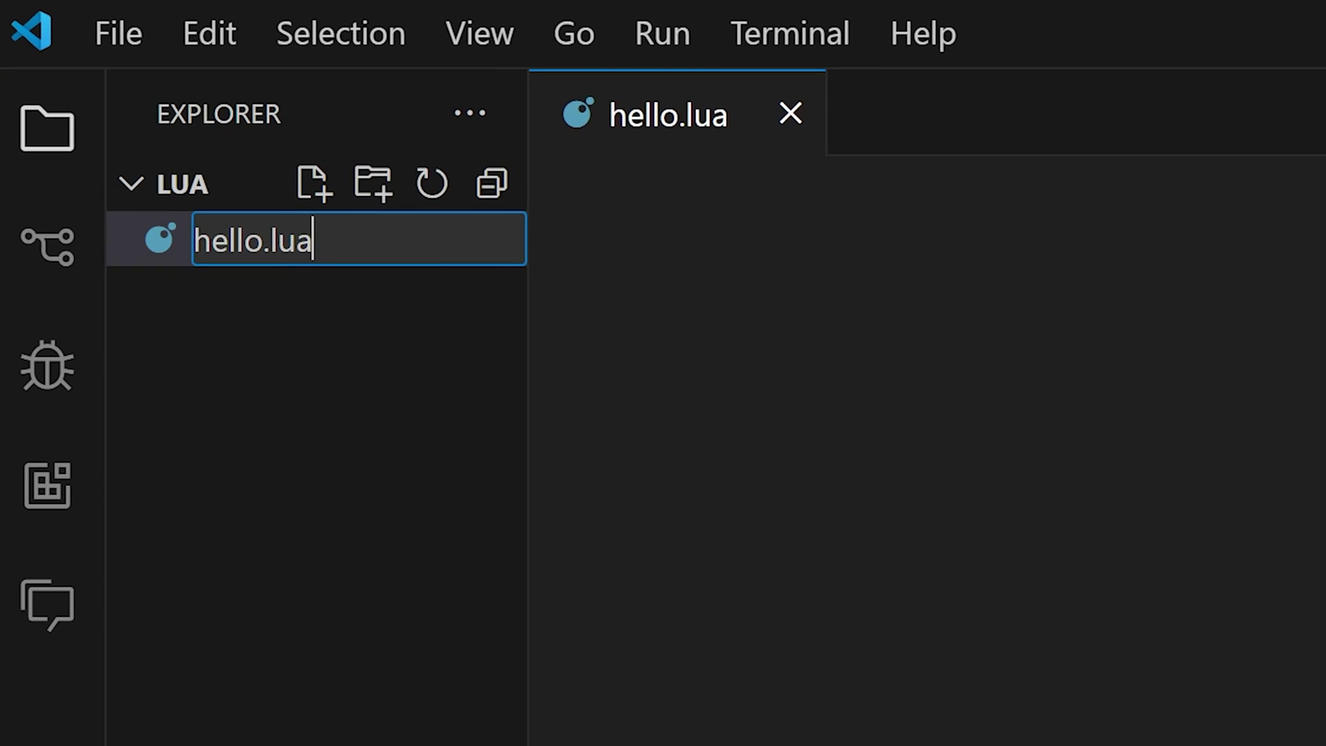
# Create hello.lua with print("Drop a like!!") and run it with lua hello.lua
pyautogui.press('Return')
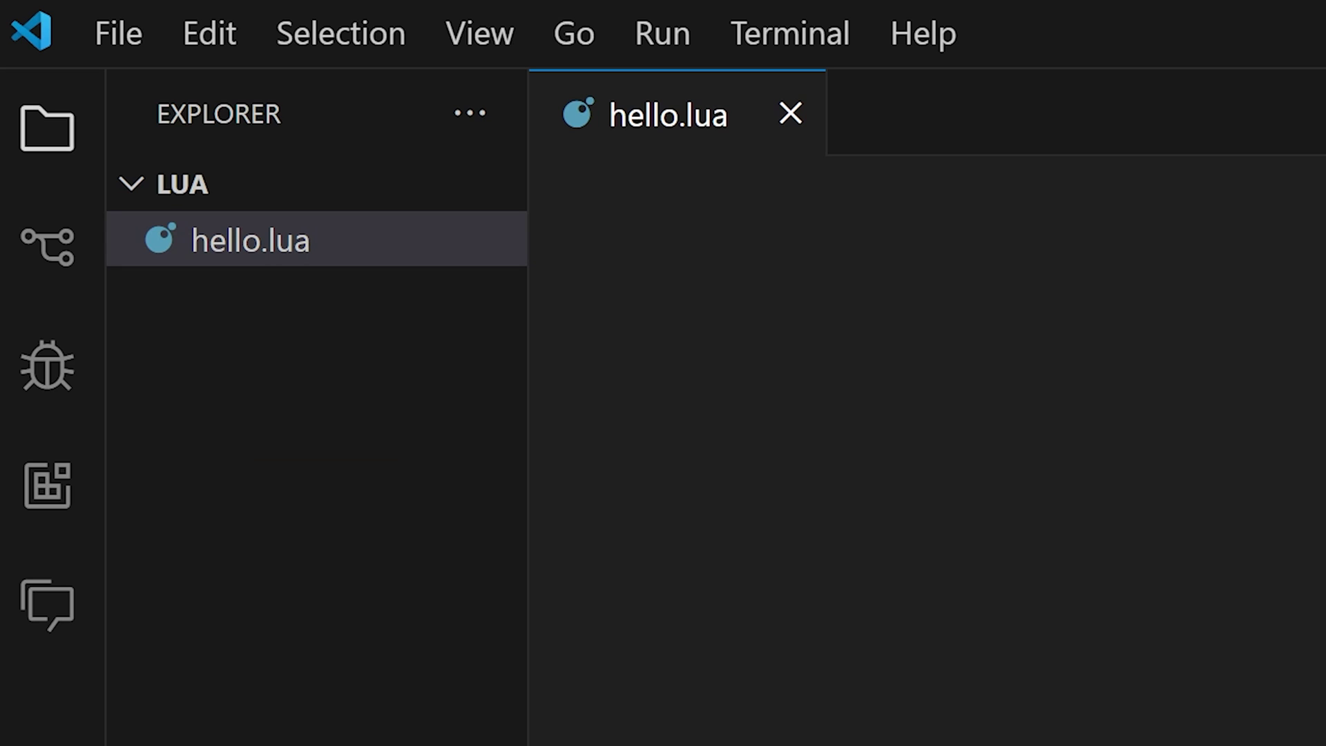
pyautogui.write('pri')
pyautogui.write('nt')
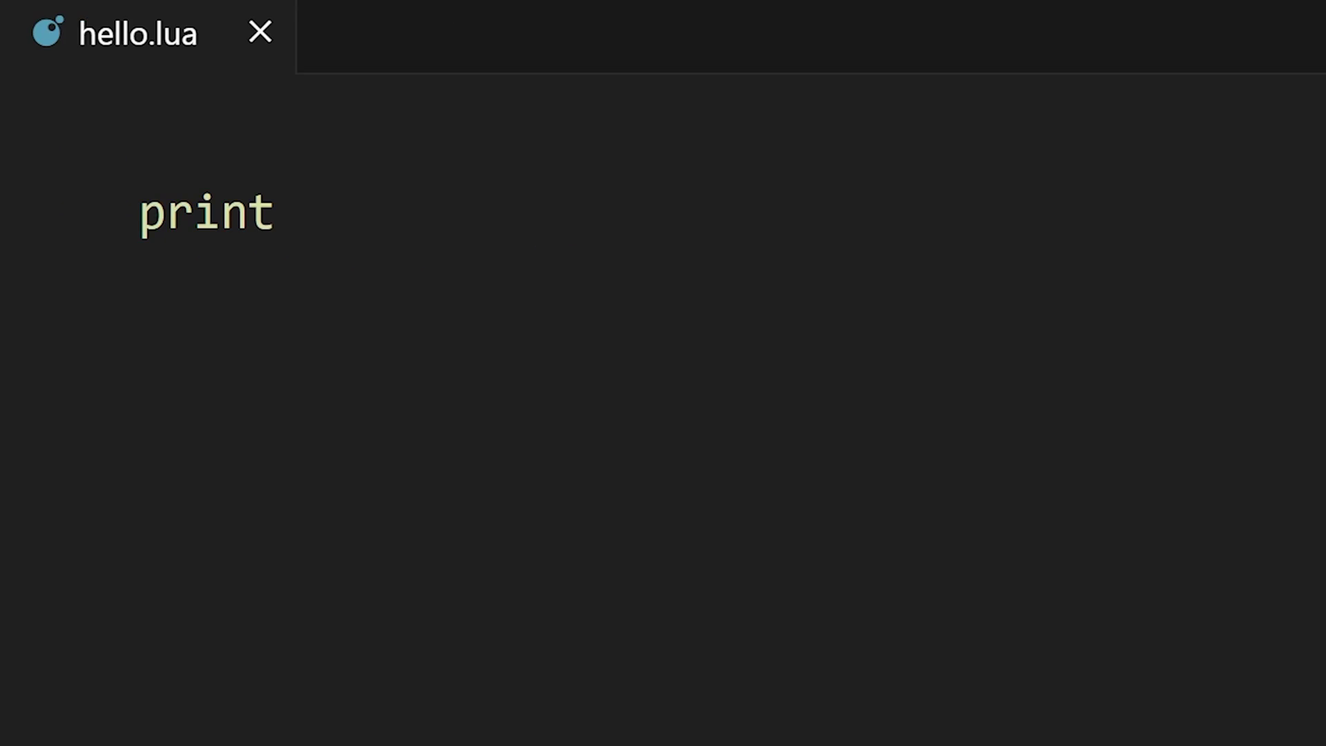
pyautogui.write('("Drop a like!!')
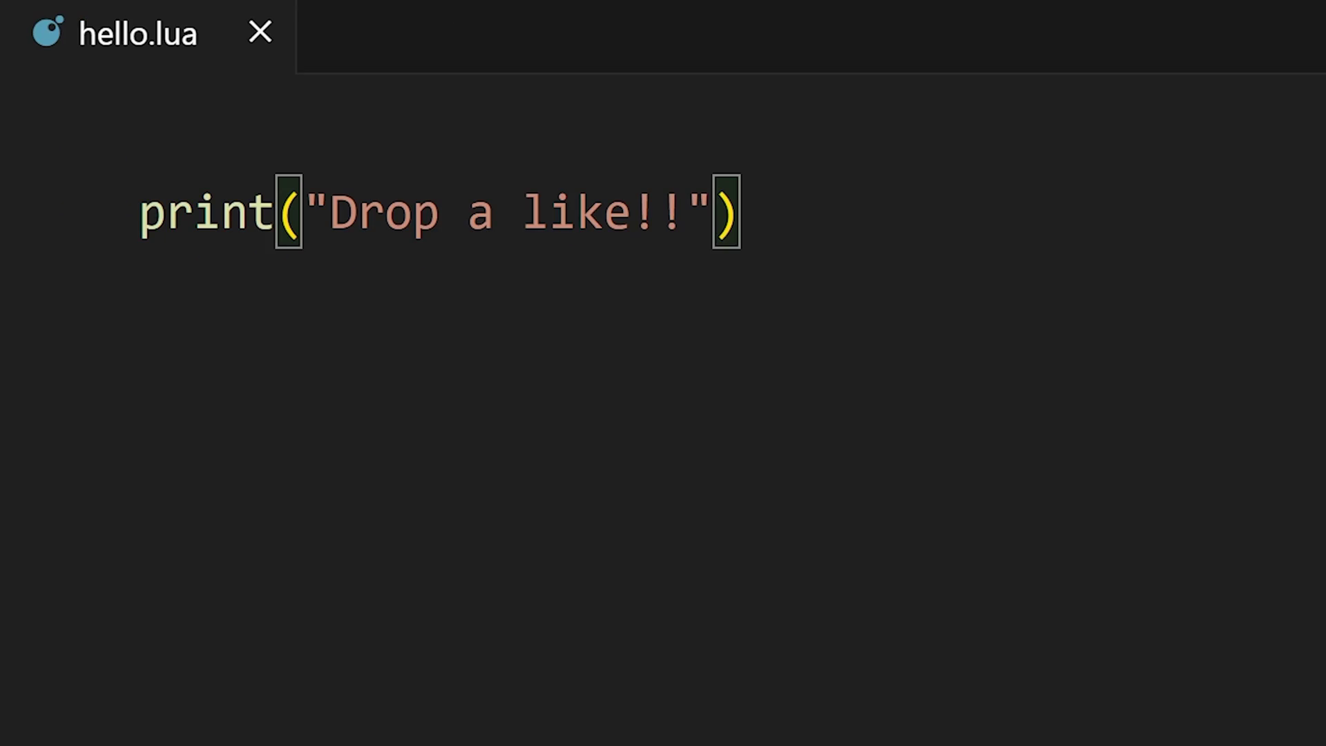
pyautogui.hotkey('ctrl', '`')
pyautogui.write('lua hello.')
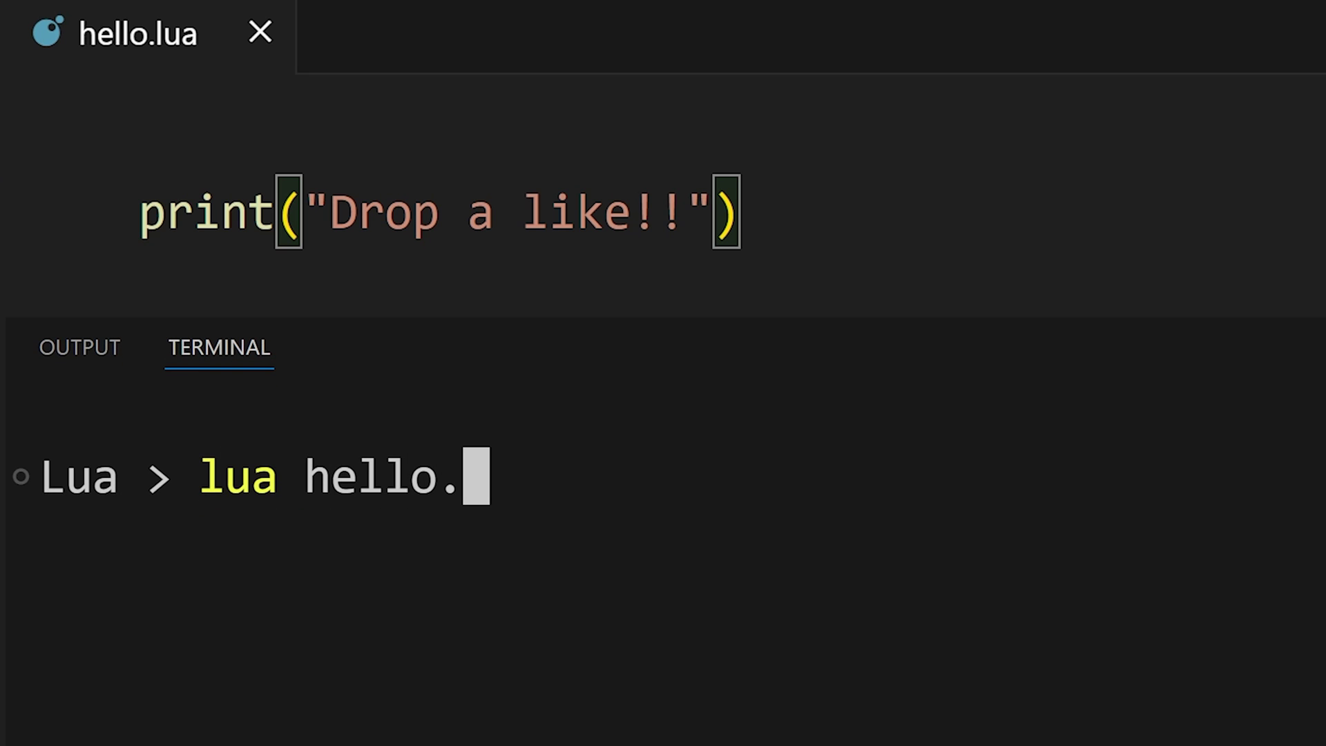
pyautogui.write('lua')
pyautogui.press('Return')
pyautogui.hotkey('ctrl', '`')
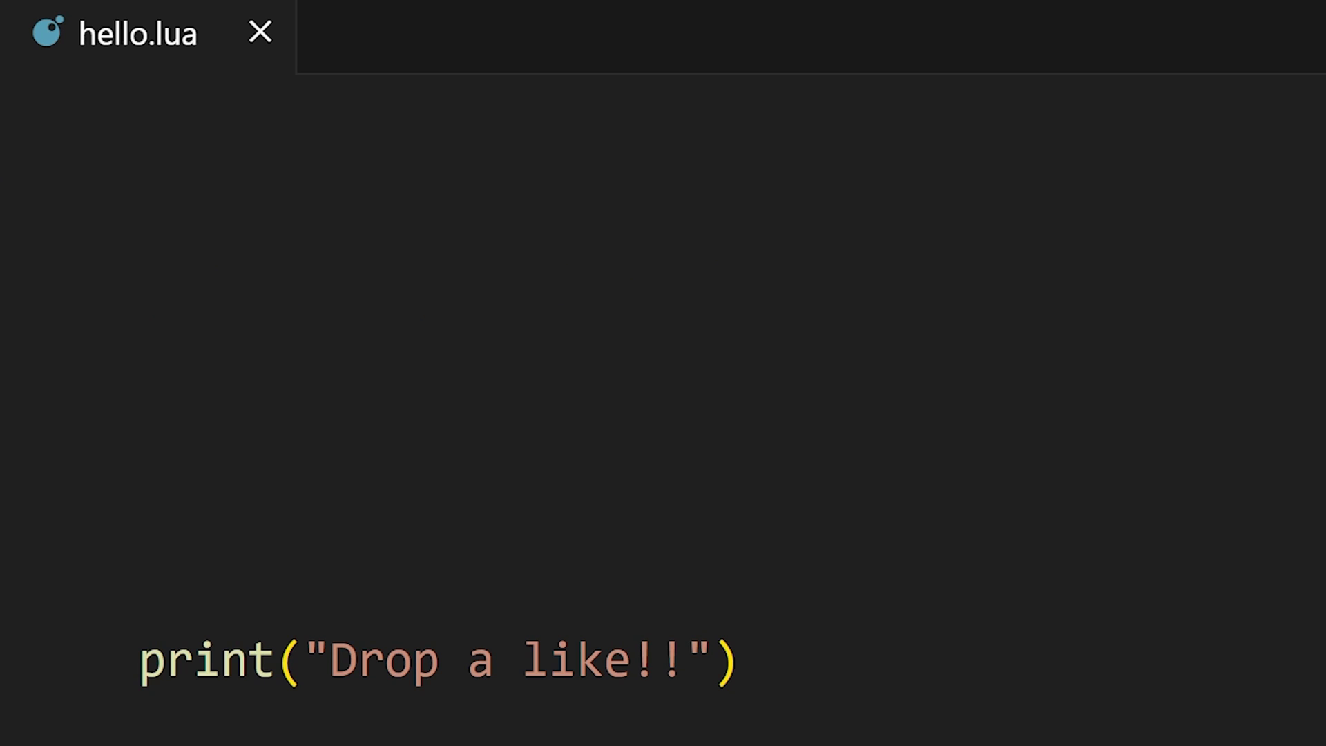
pyautogui.write('--[[')
# Write a --[[ I / love / lua ]]-- block comment and start '-- im a simple guy'
pyautogui.press('Return')
pyautogui.write('I')
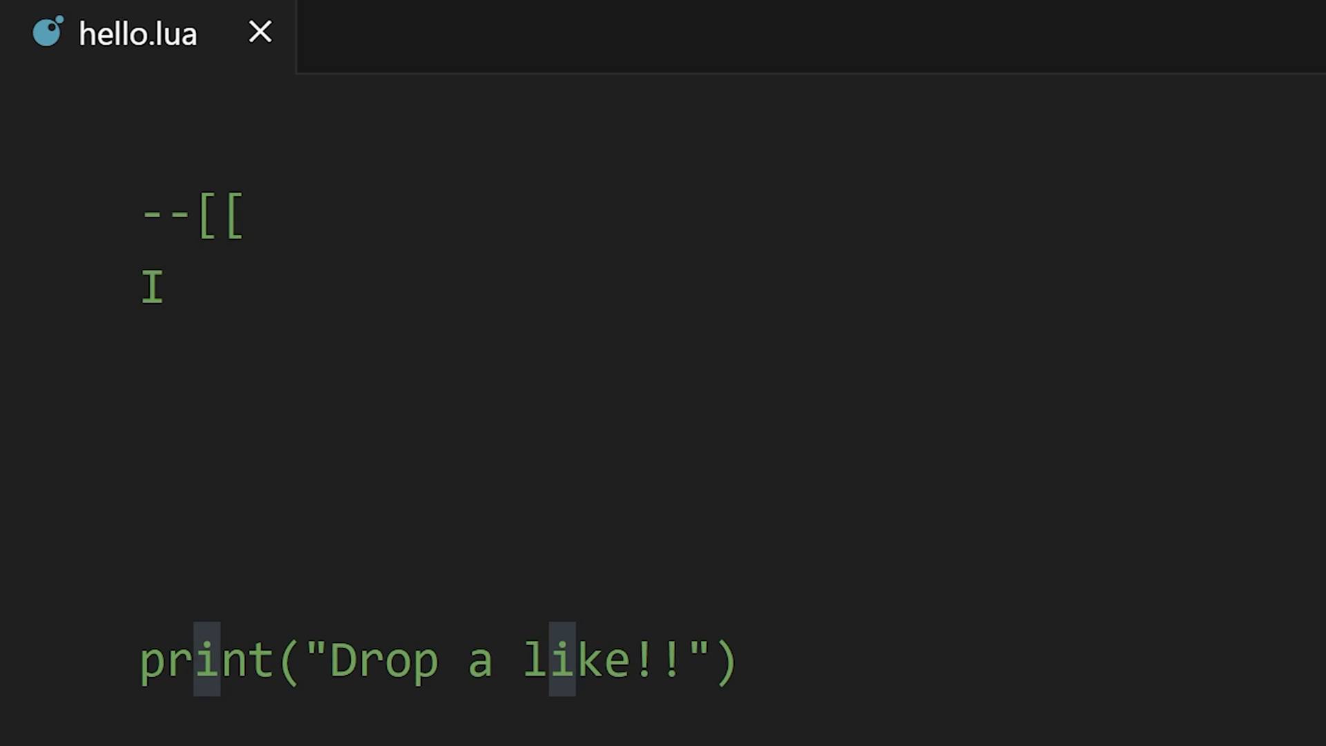
pyautogui.press('Return')
pyautogui.write('love')
pyautogui.press('Return')
pyautogui.write('lua')
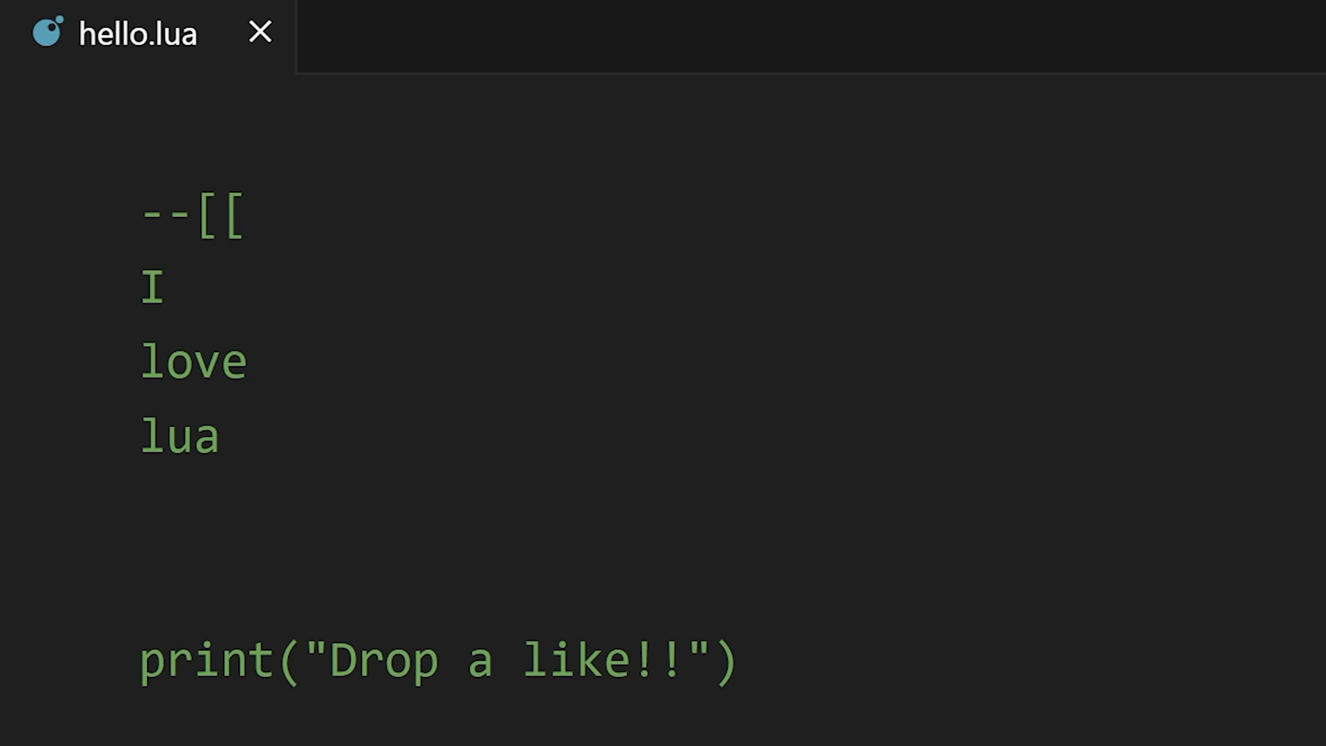
pyautogui.press('Return')
pyautogui.write(']]--')
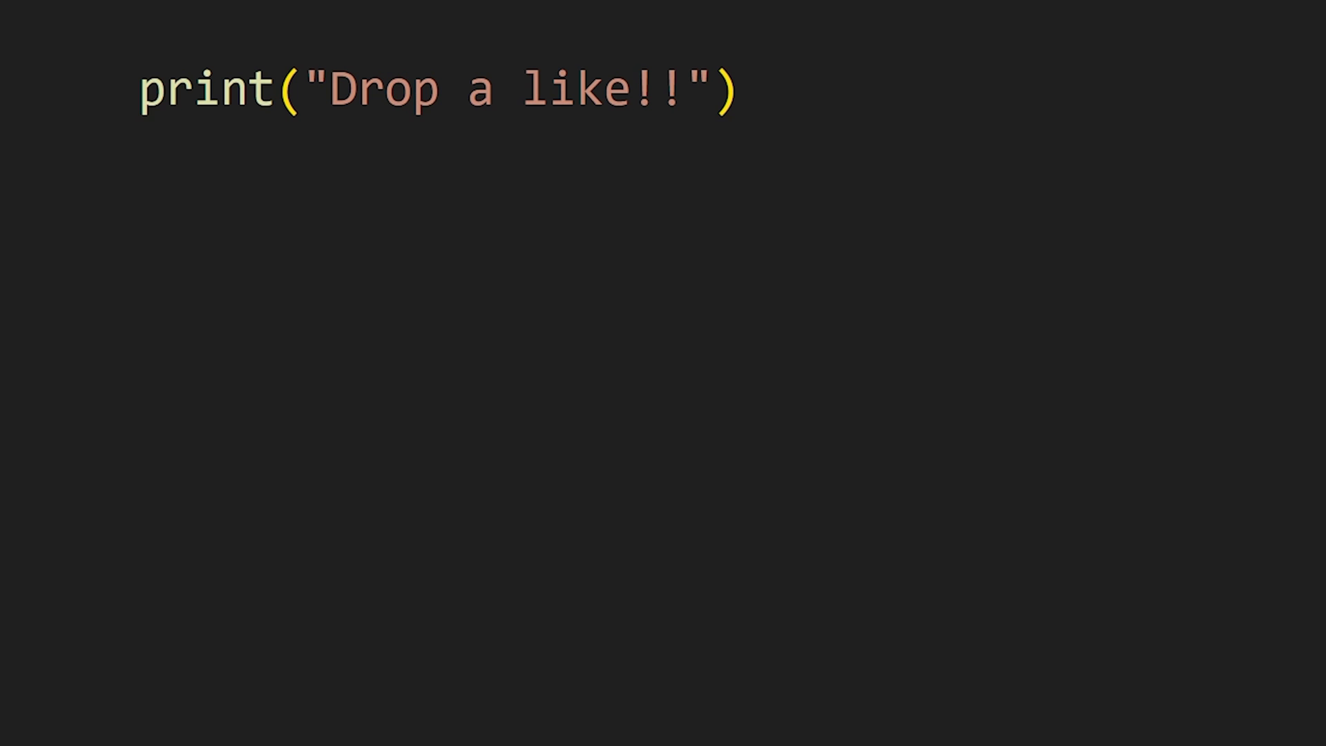
pyautogui.write('--')
pyautogui.write(' im a simpl')
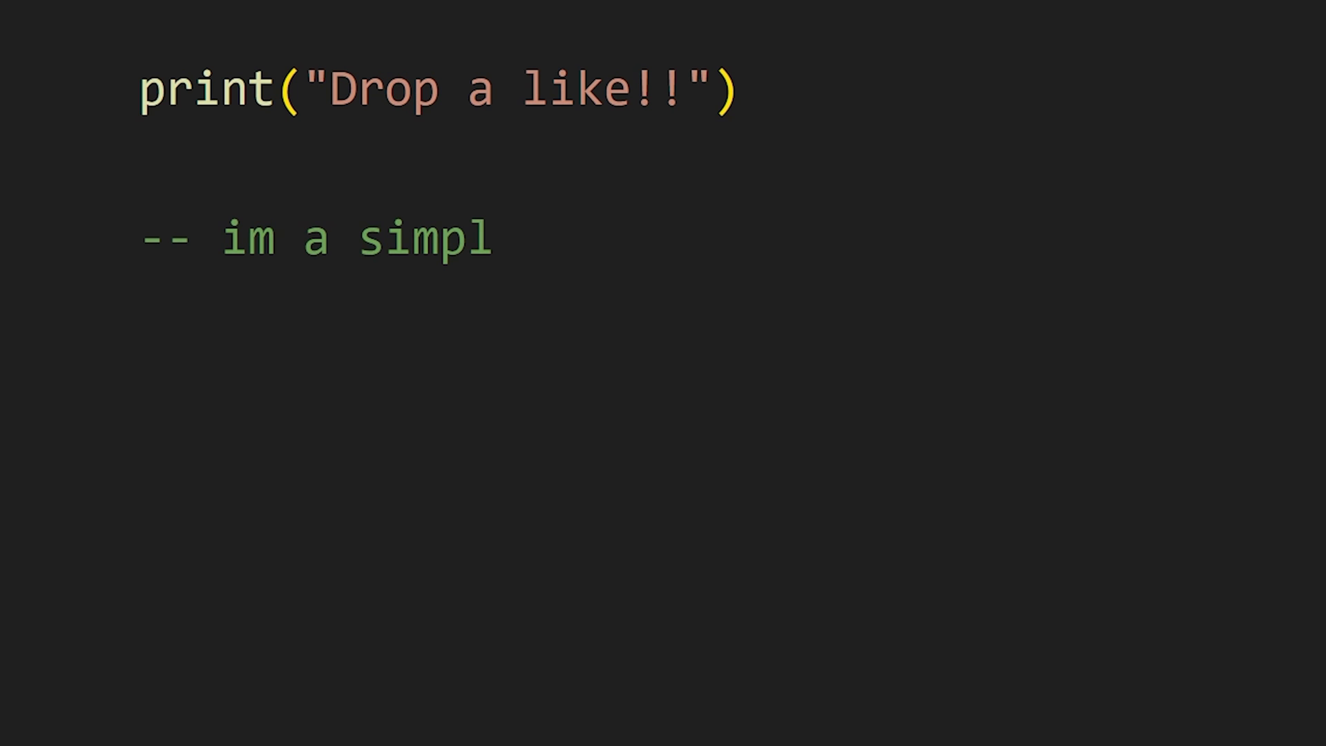
pyautogui.write('e guy')
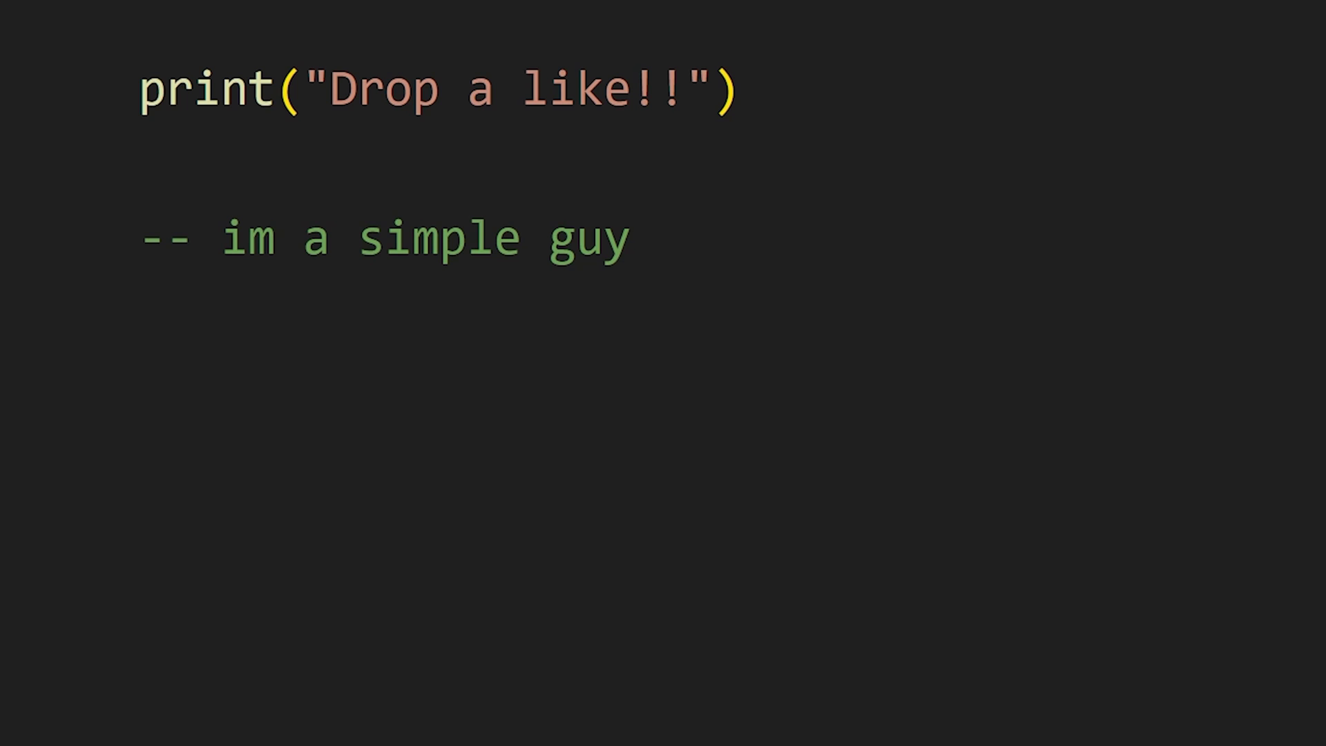
pyautogui.scroll(3, 438, 224)
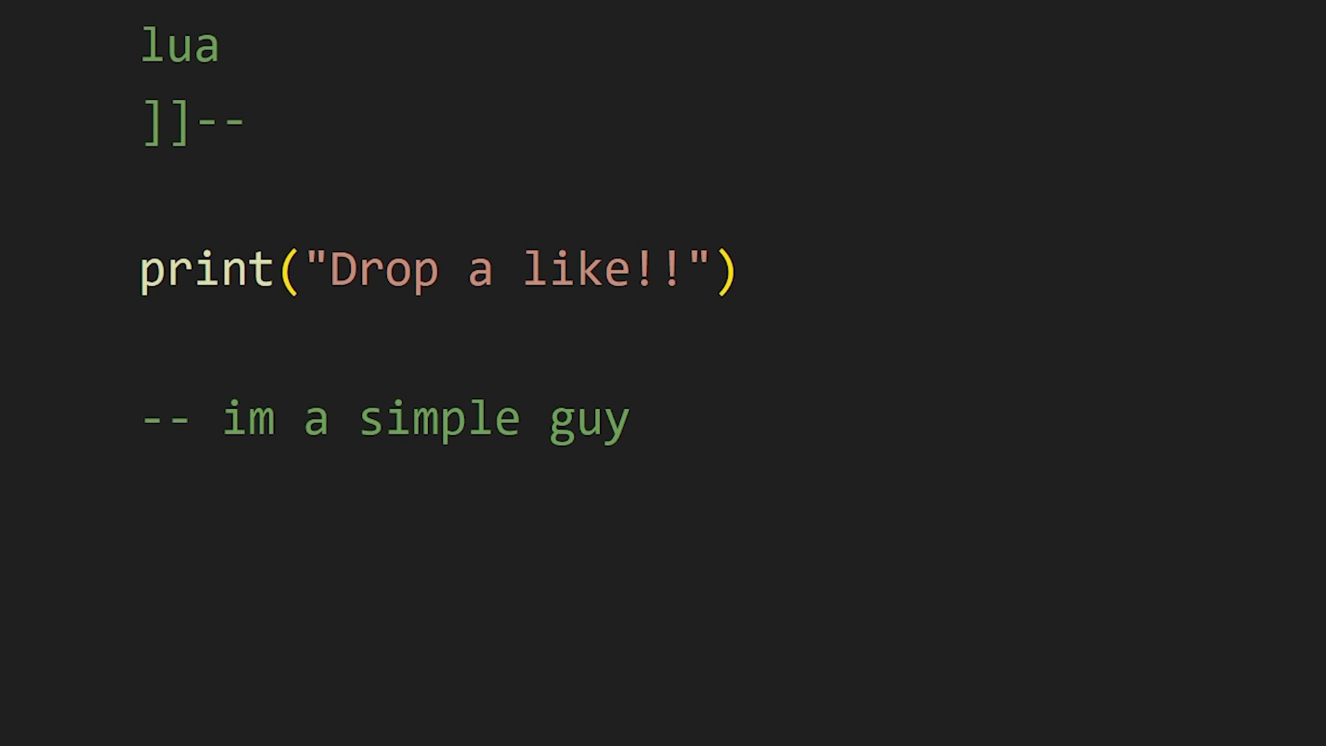
# Add message = "Drop a like!!", print type(message), and run hello.lua to get 'string'
pyautogui.press('Return')
pyautogui.write('message')
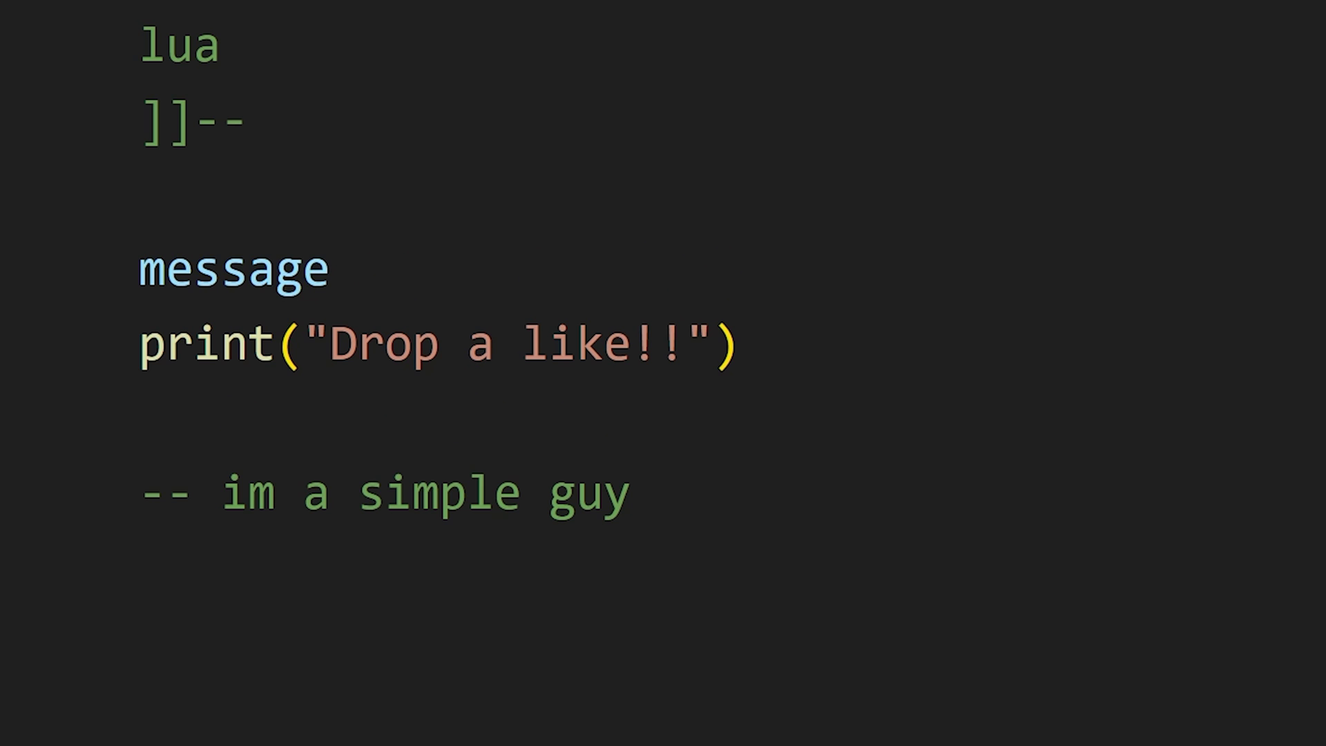
pyautogui.write(' = "Drop a like!!"')
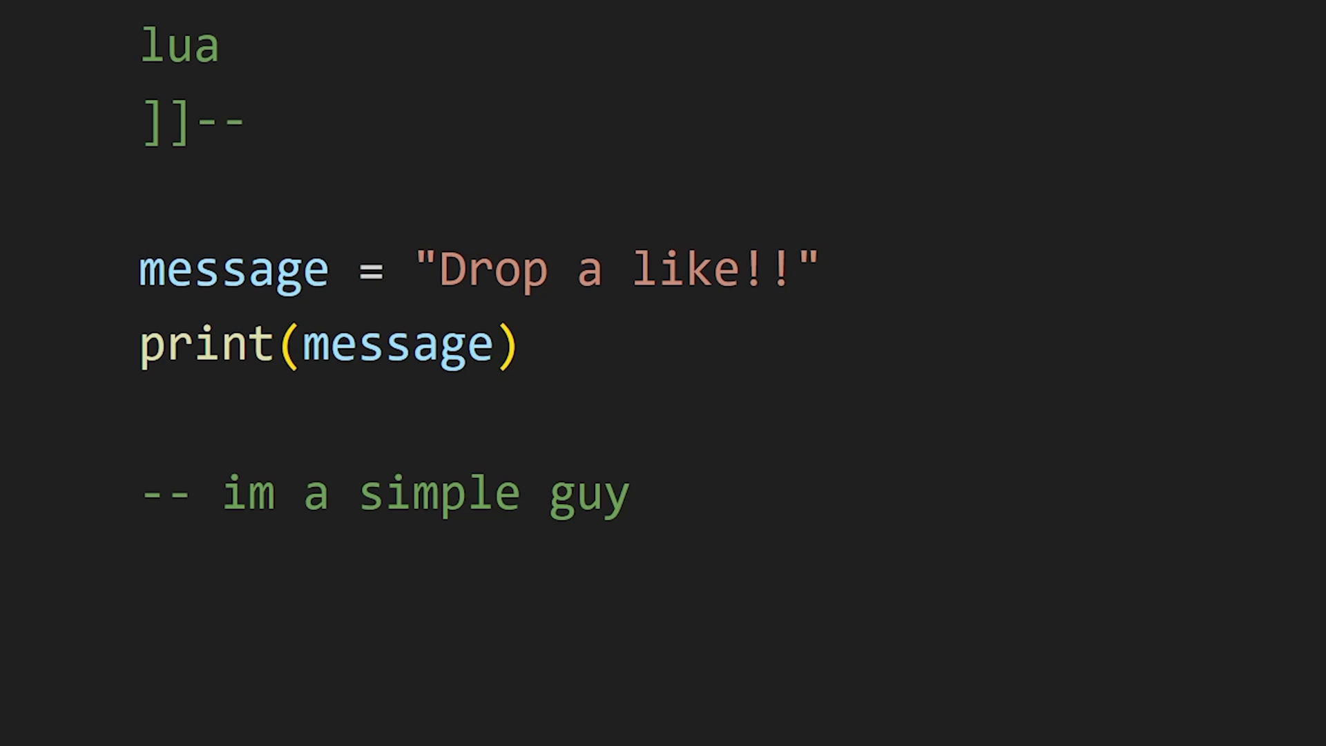
pyautogui.press('Return')
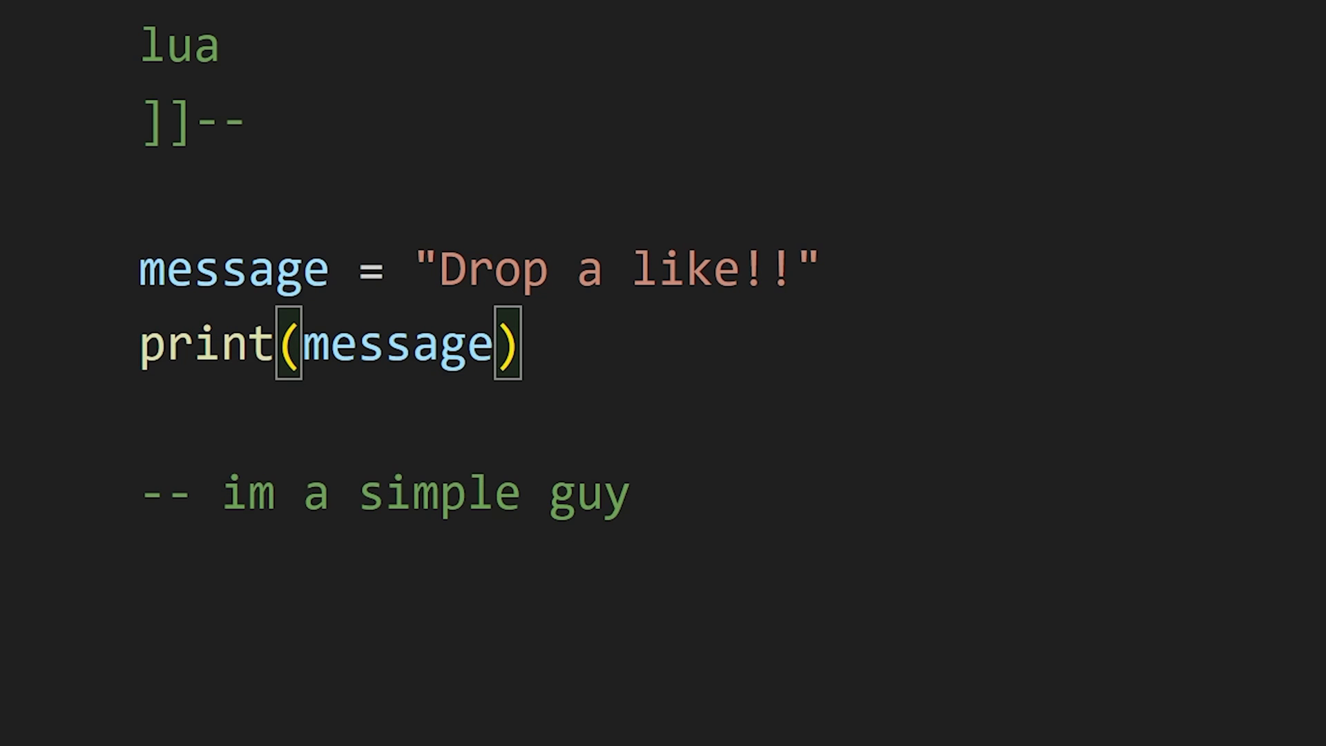
pyautogui.write('type()')
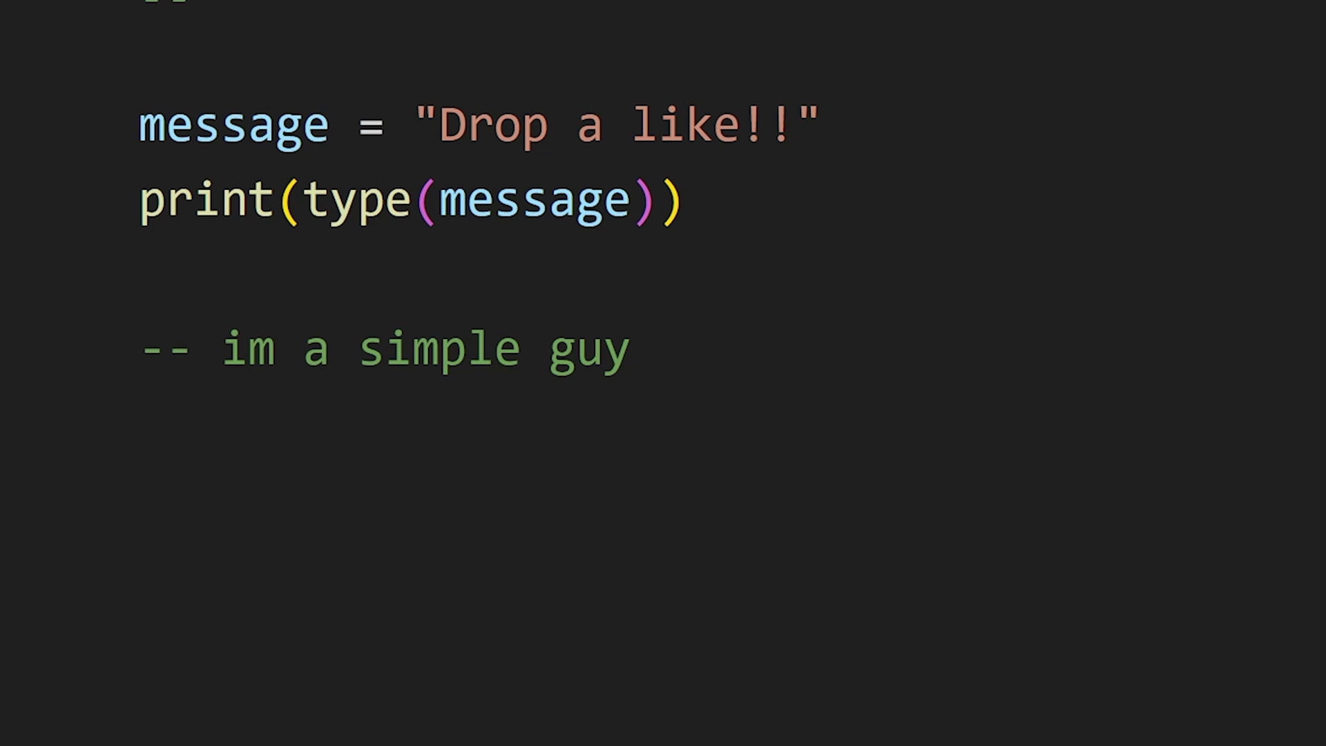
pyautogui.hotkey('ctrl', 's')
pyautogui.write('lua hello.lua')
pyautogui.press('Return')
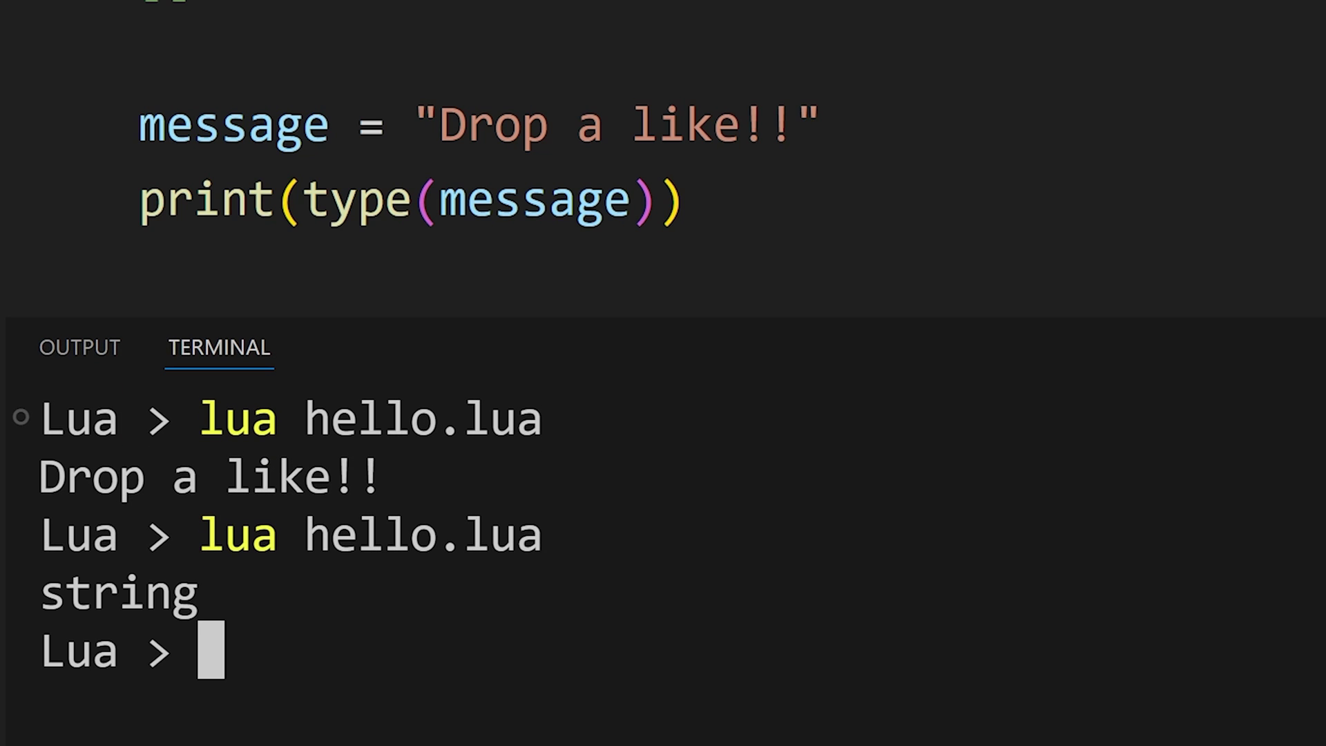
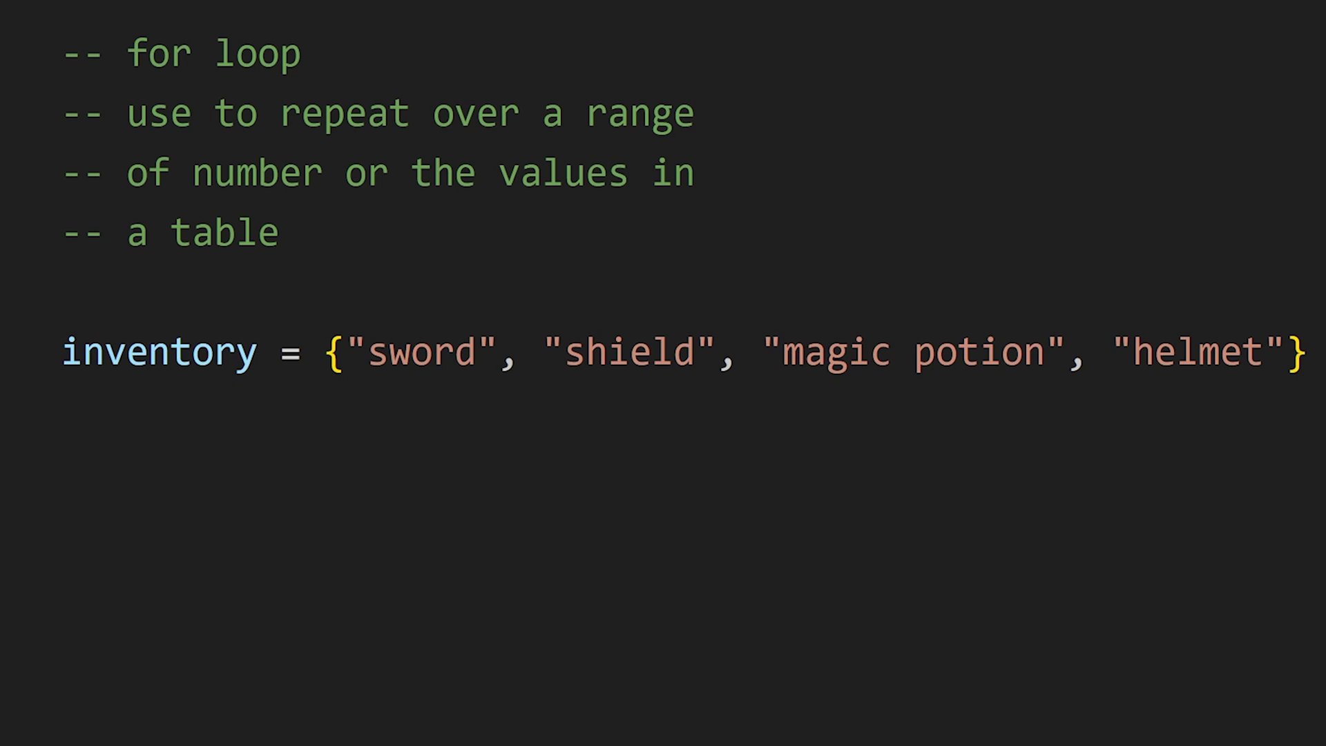
pyautogui.write('for ')
pyautogui.write('i = 1')
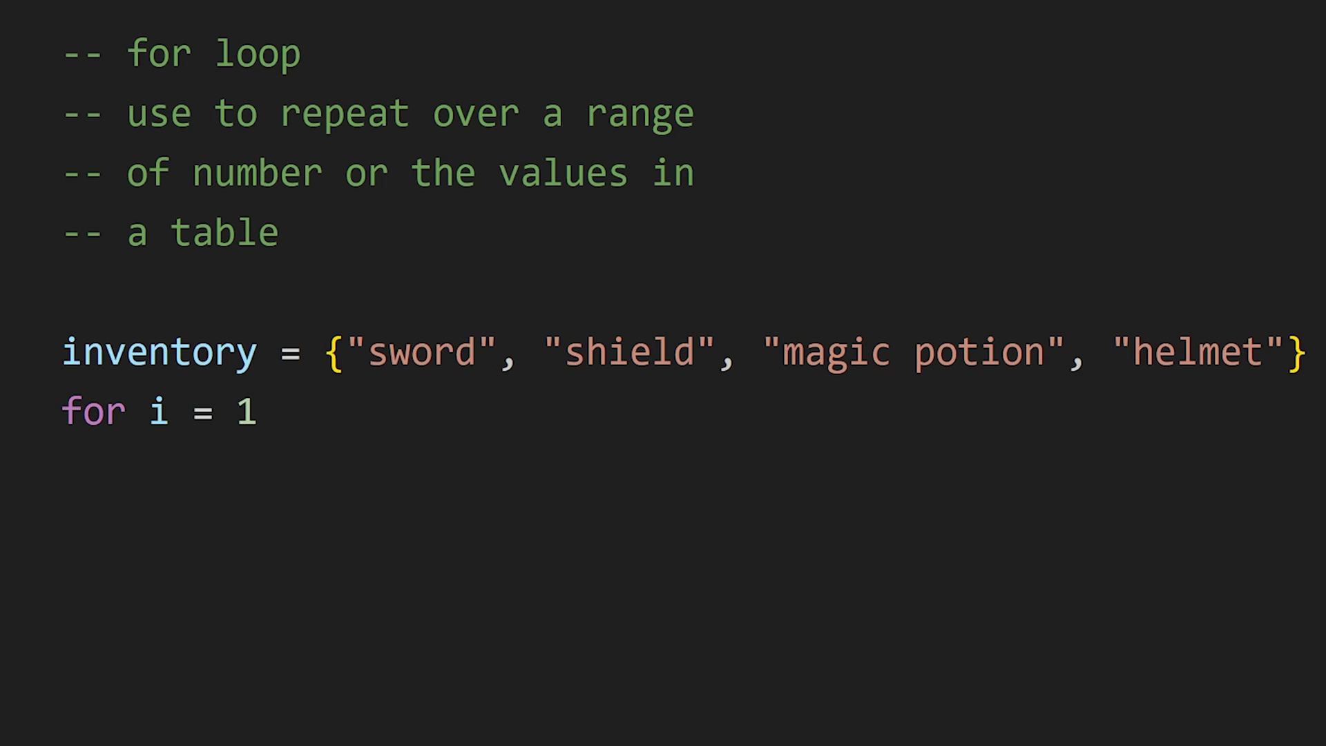
pyautogui.write(', #inventory')
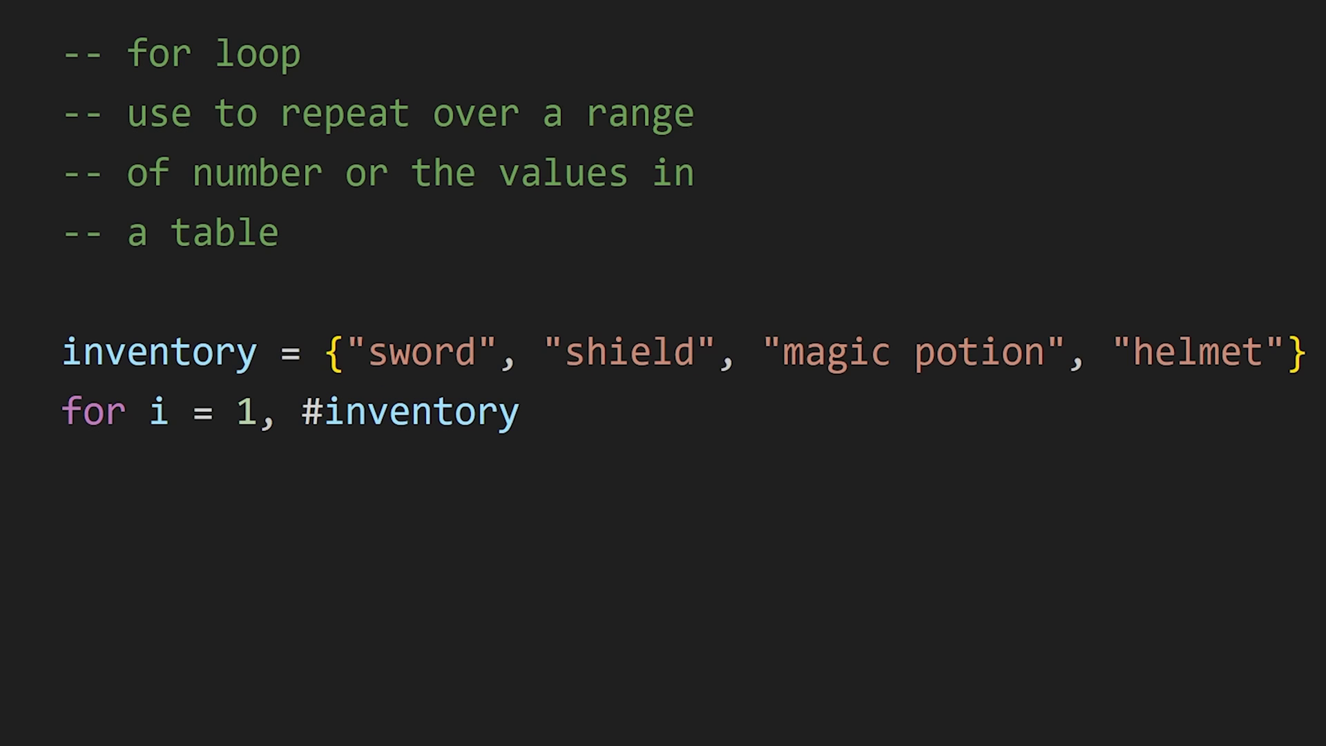
pyautogui.write(' do')
# Write a for i = 1, #inventory loop printing inventory[i], then run lua for.lua
pyautogui.press('Return')
pyautogui.write('print(')
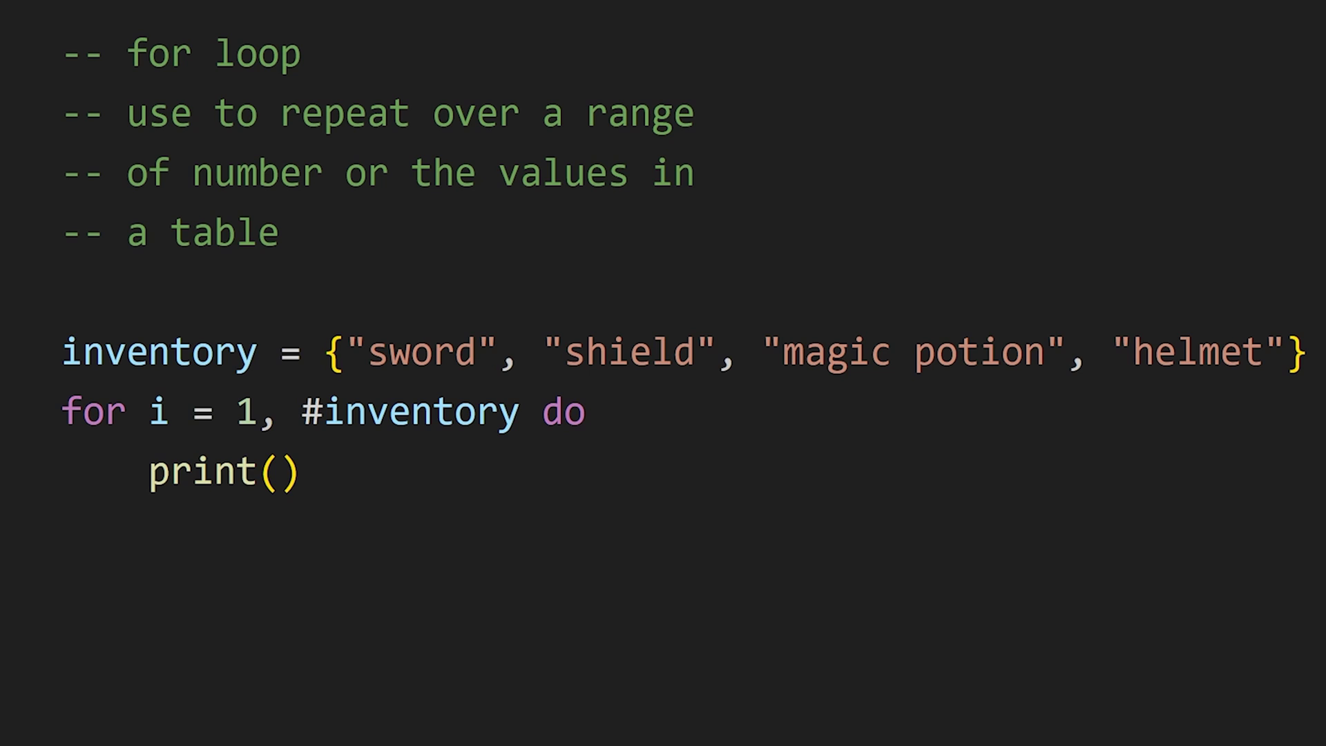
pyautogui.write('inventory[i]')
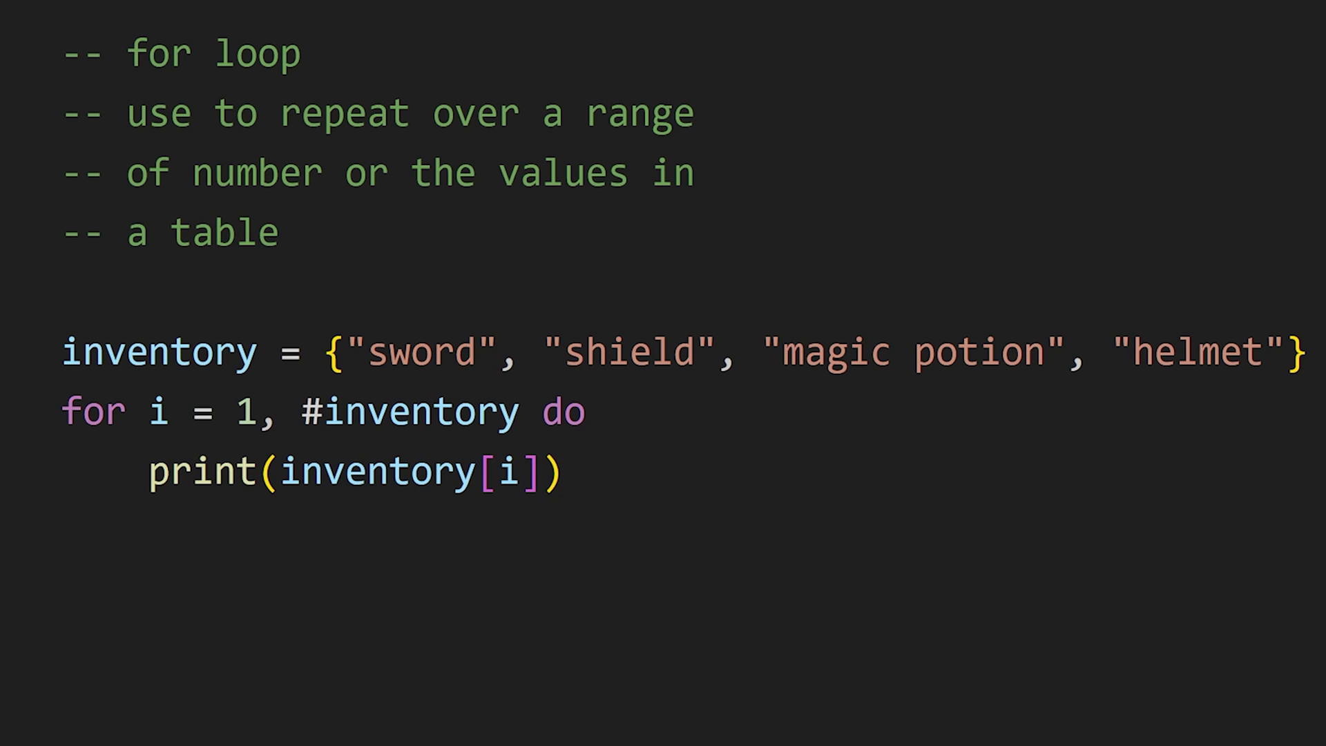
pyautogui.press('Return')
pyautogui.write('end')
pyautogui.write('lua for.lua')
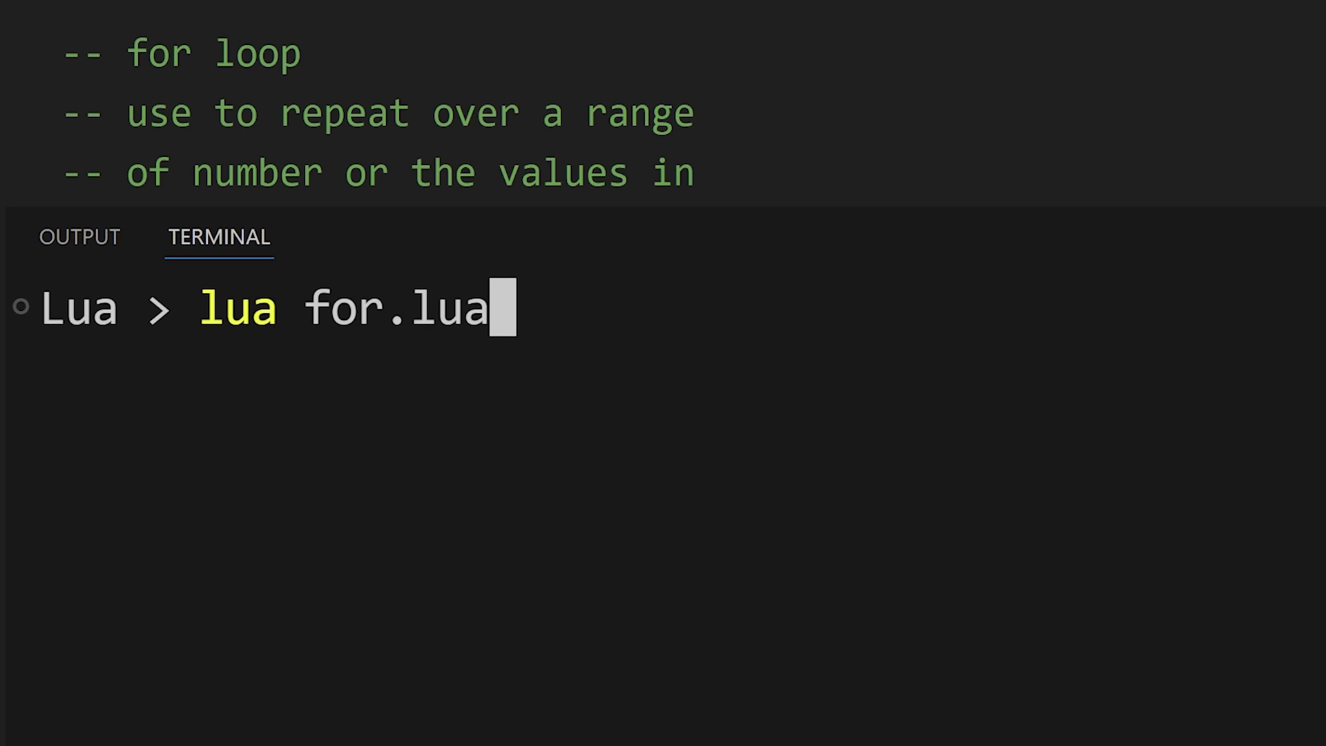
pyautogui.press('Return')
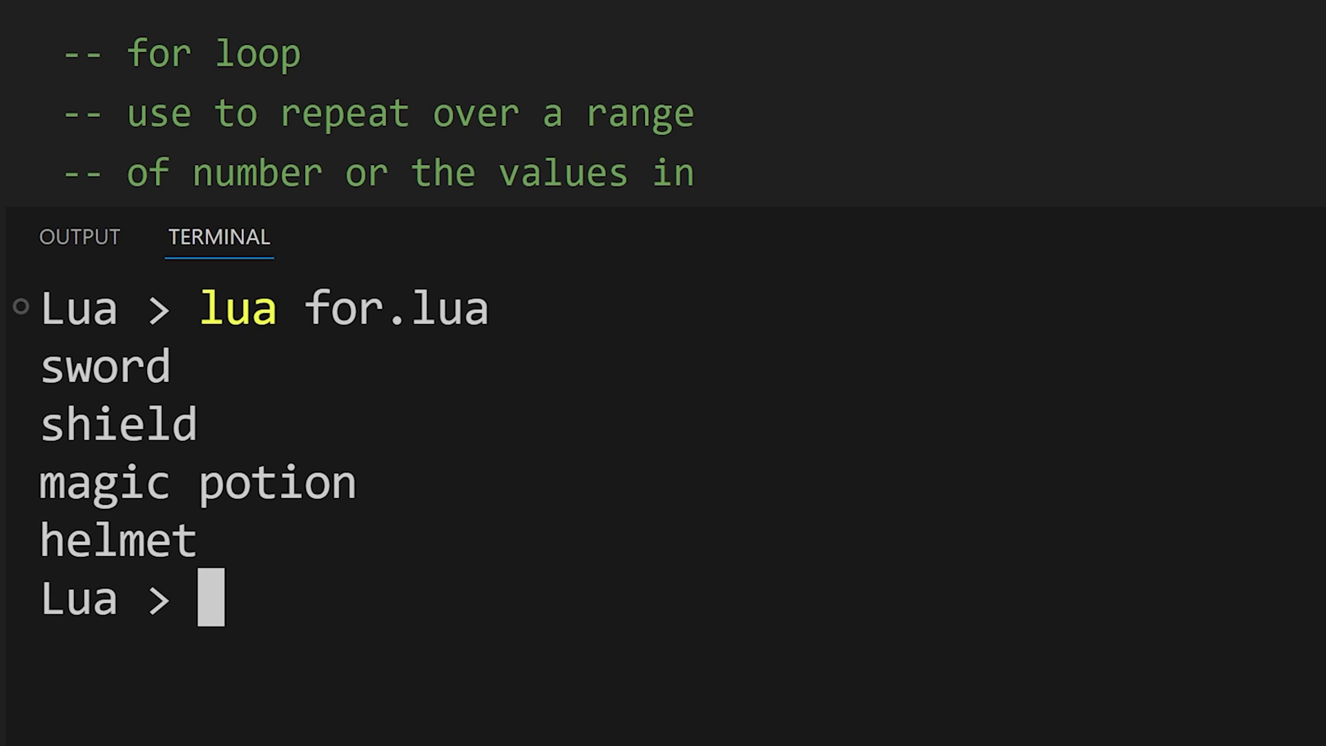
# Change the loop's start index from 1 to 0 and rerun for.lua, which prints nil first
pyautogui.hotkey('ctrl', 'j')
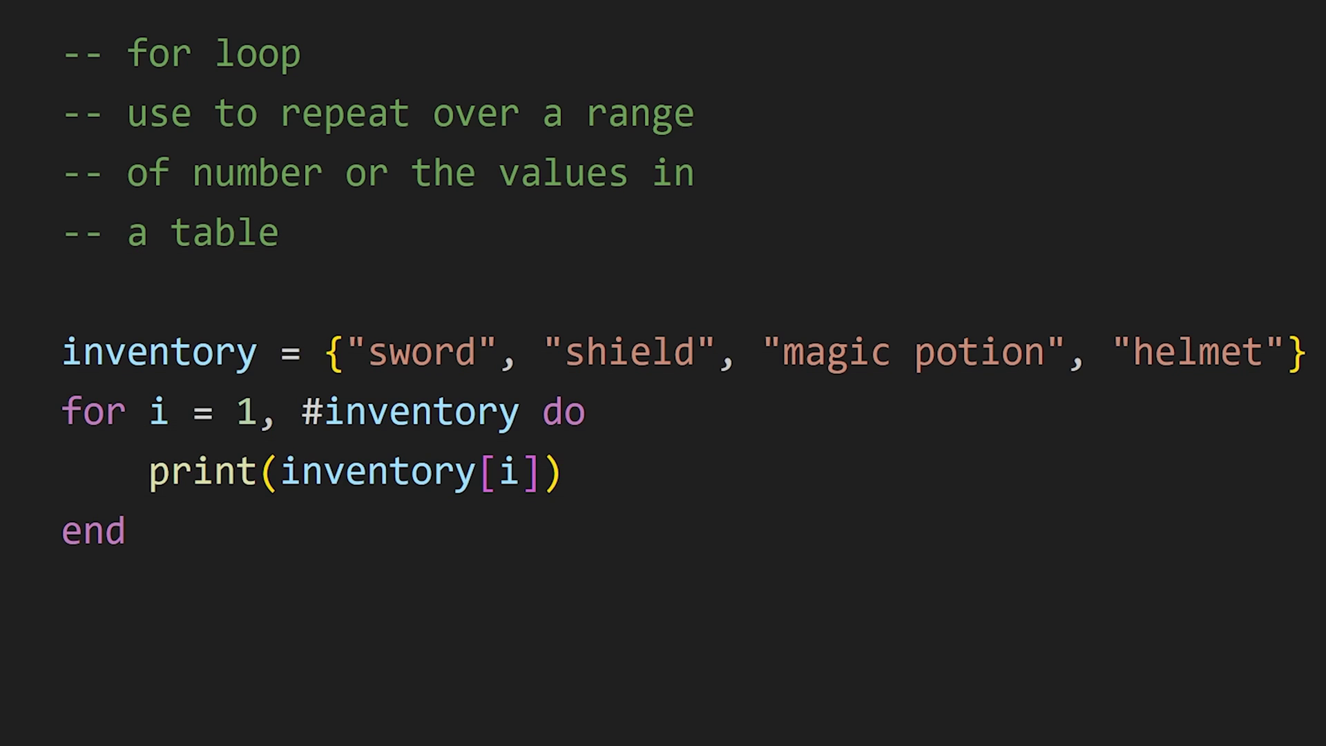
pyautogui.press('BackSpace')
pyautogui.write('0')
pyautogui.hotkey('ctrl', 's')
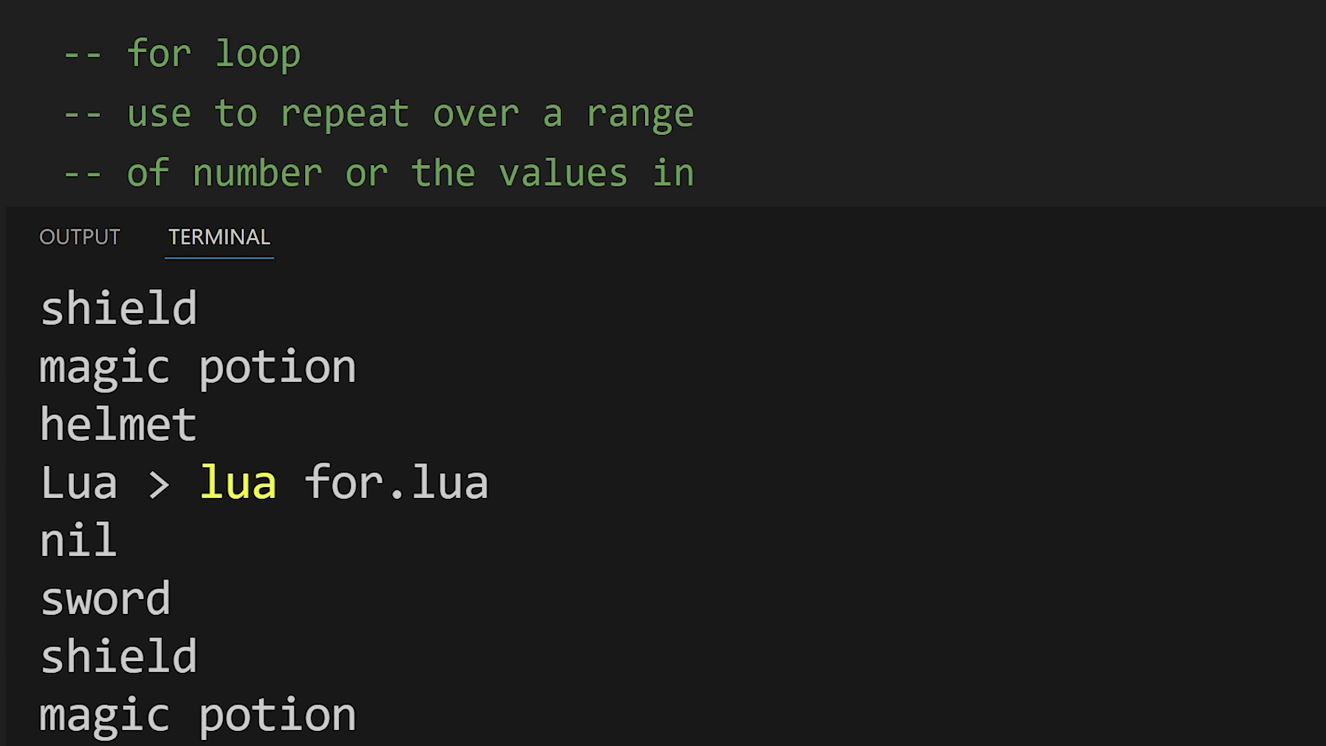
pyautogui.hotkey('ctrl', '`')
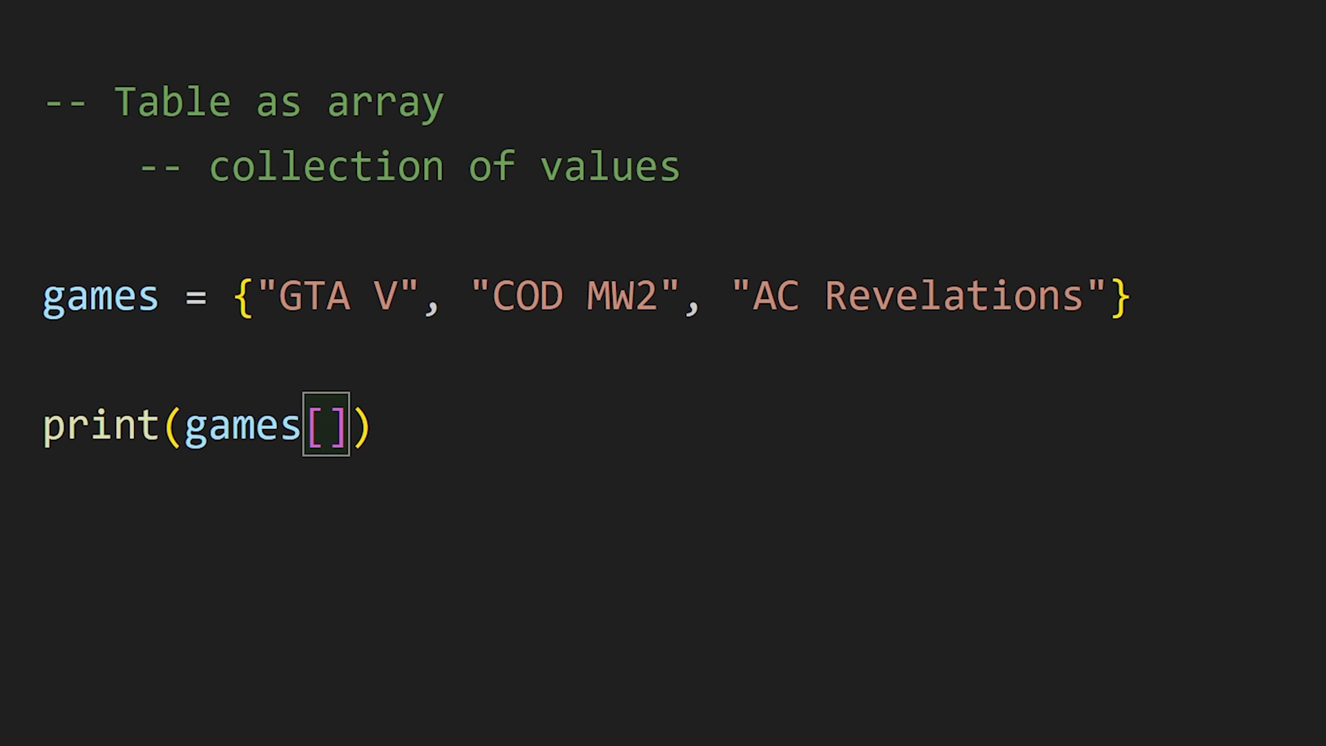
pyautogui.write('0')
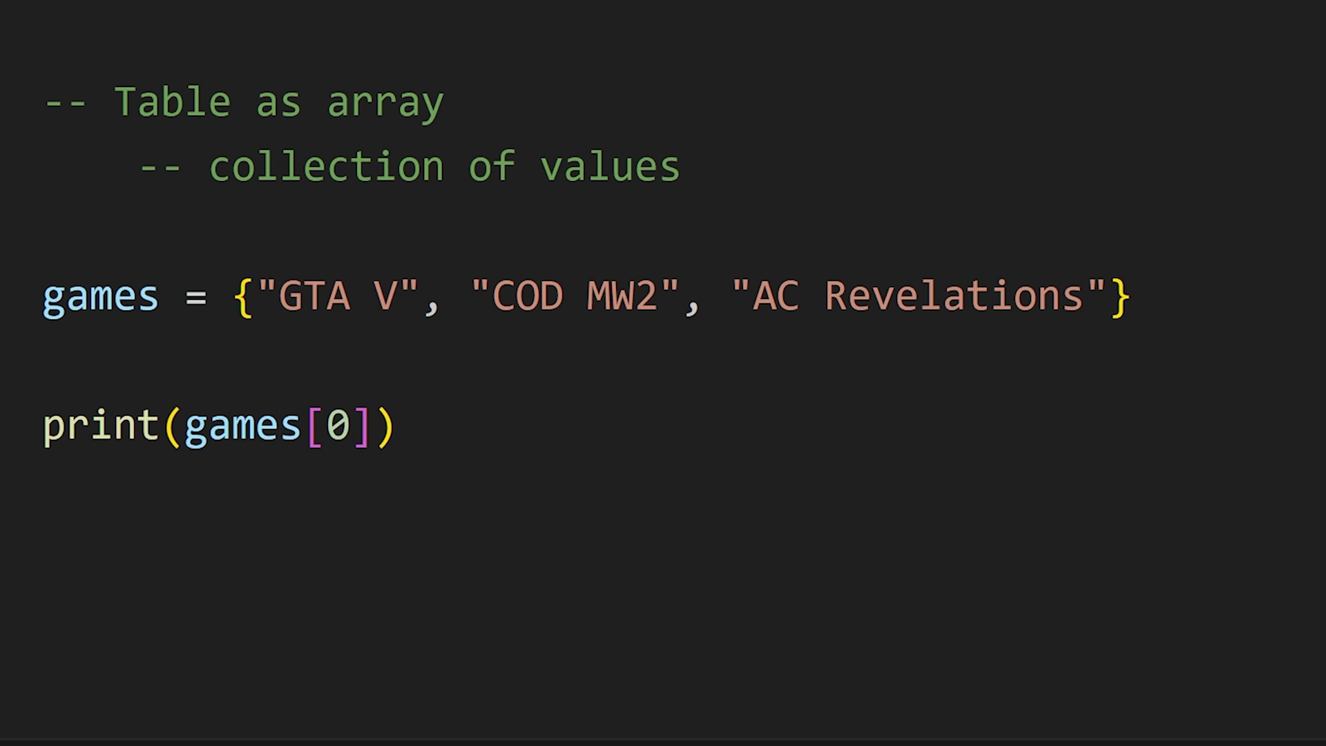
# Confirm games[0] prints nil, then change the index to 1 and rerun tables.lua
pyautogui.hotkey('ctrl', '`')
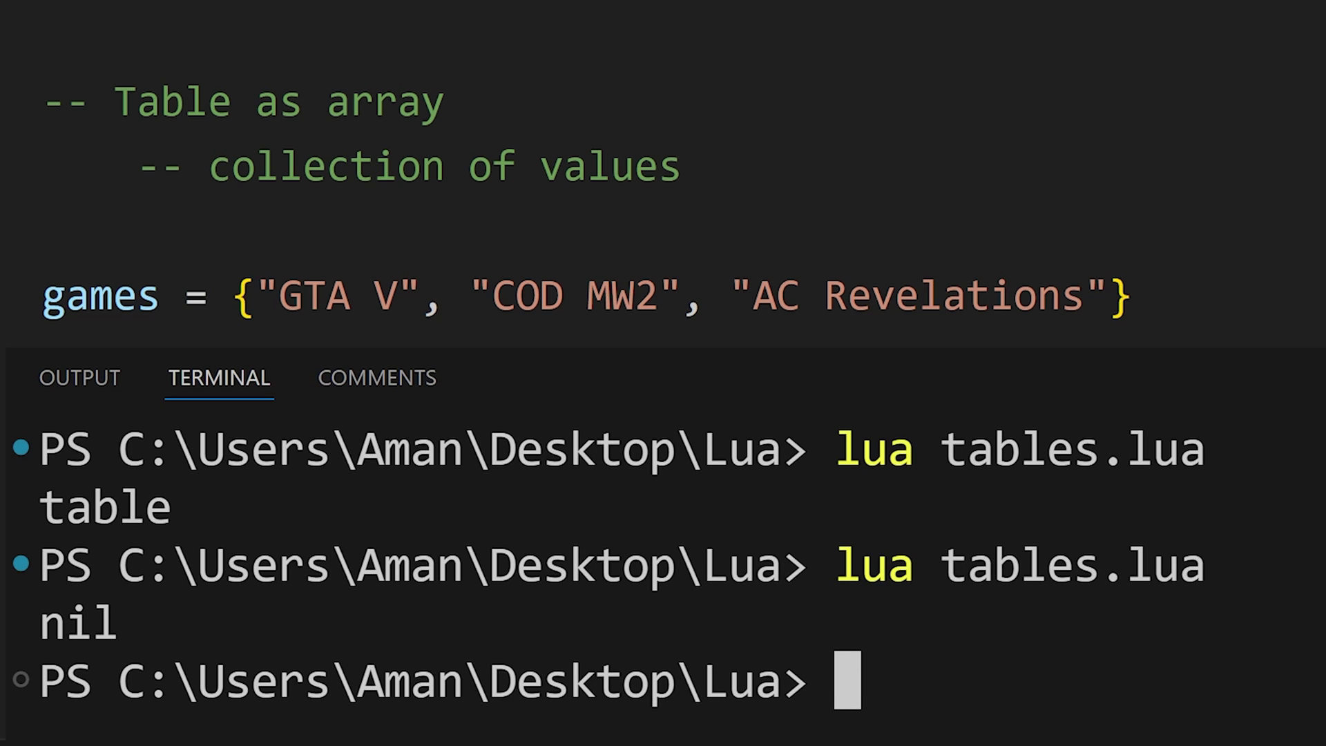
pyautogui.hotkey('ctrl', '`')
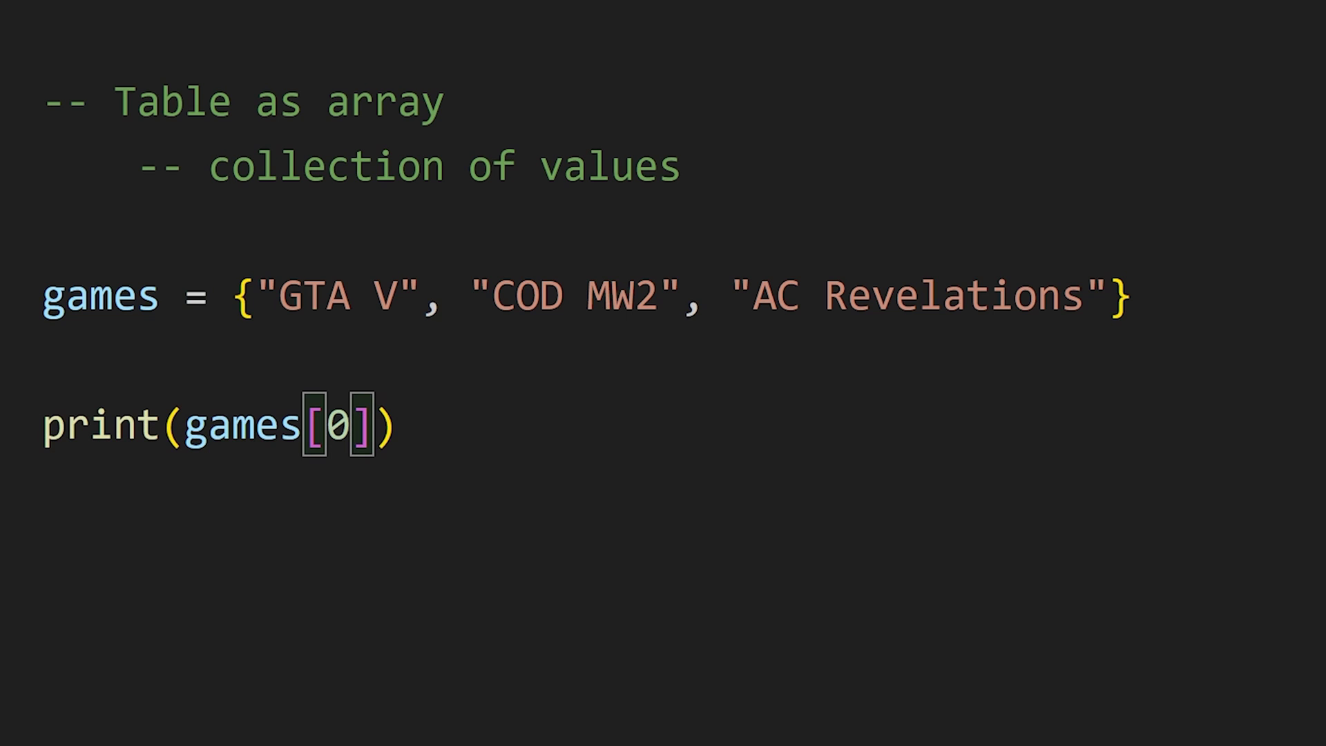
pyautogui.press('BackSpace')
pyautogui.write('1')
pyautogui.hotkey('ctrl', 's')
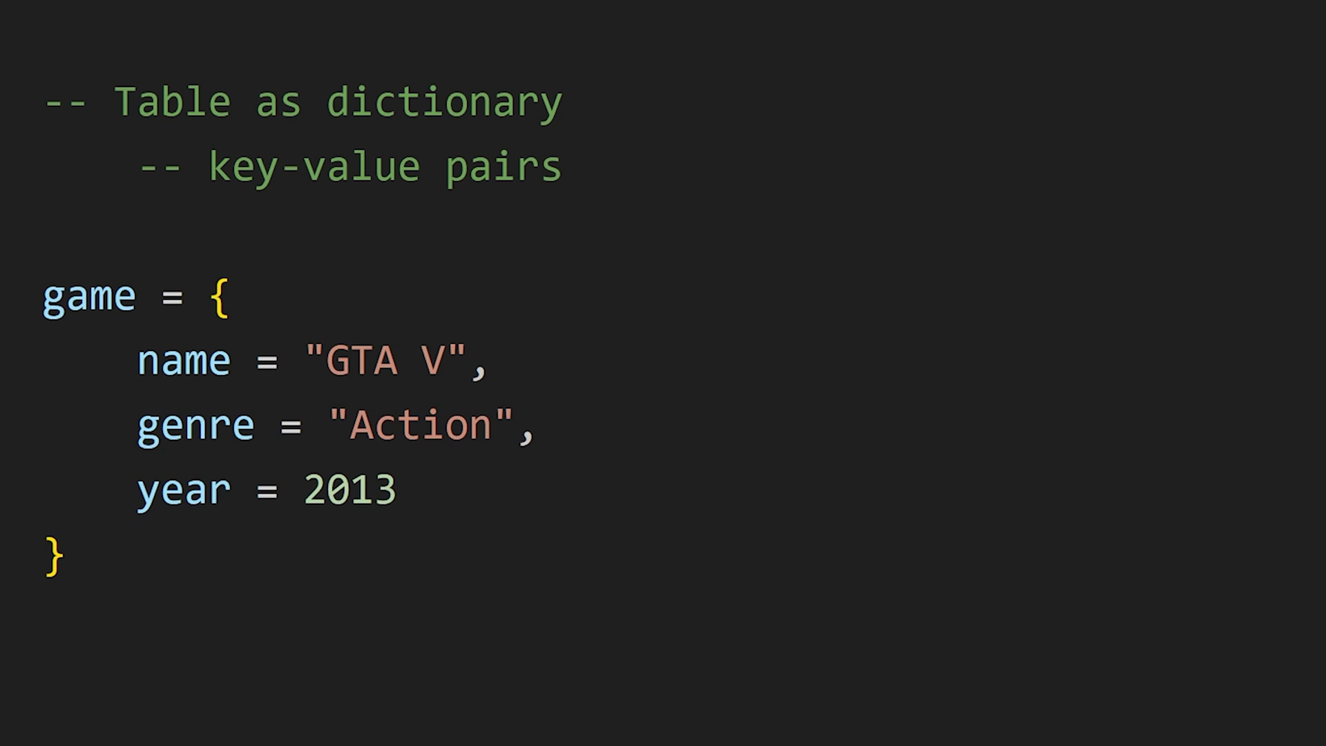
# Run lua tables.lua with print(game["name"]) so the terminal shows GTA V
pyautogui.hotkey('ctrl', '`')
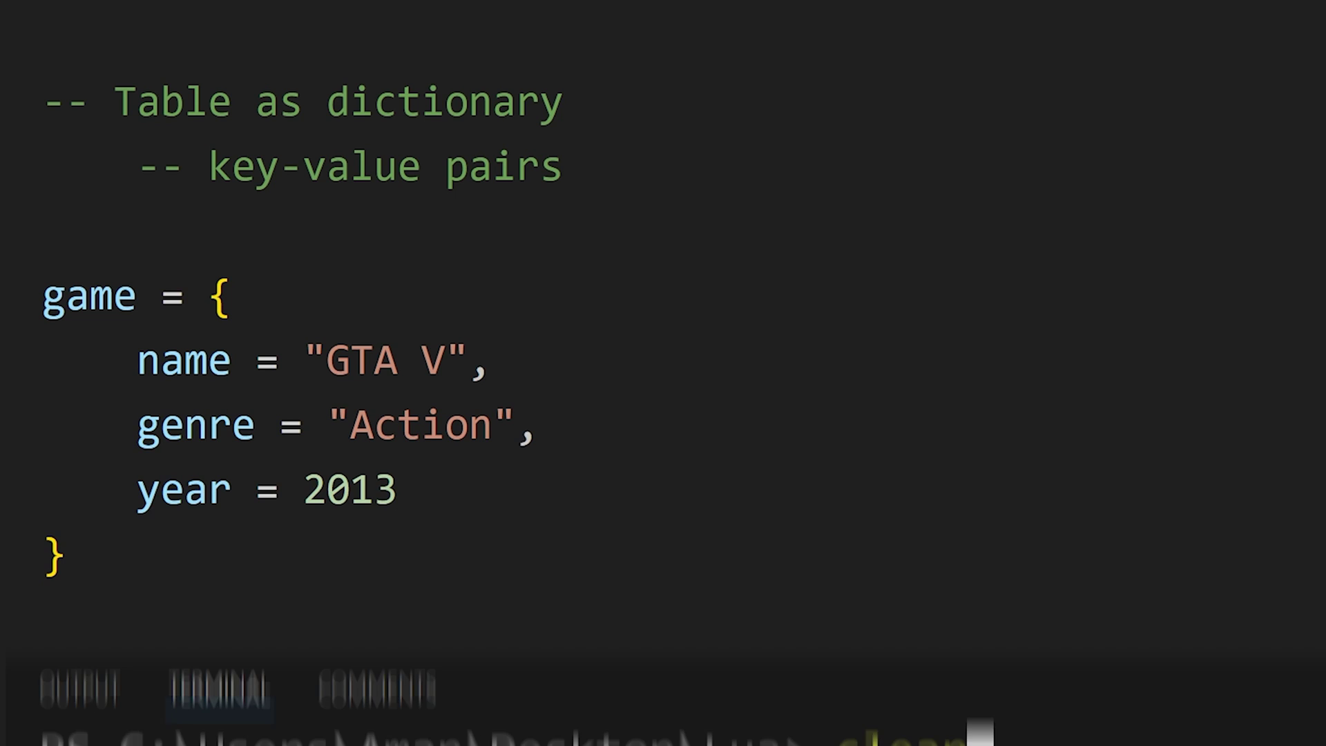
pyautogui.write('lua tables.lua')
pyautogui.press('Return')
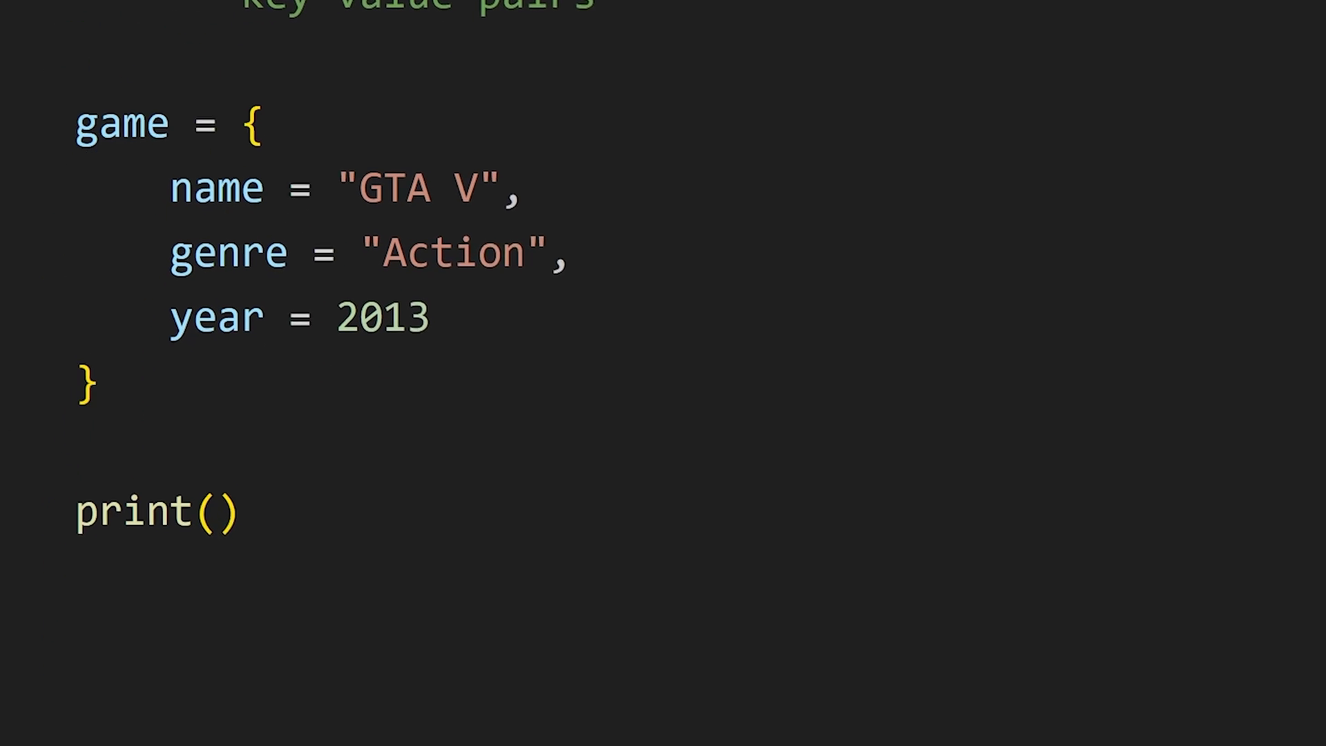
pyautogui.write('game[')
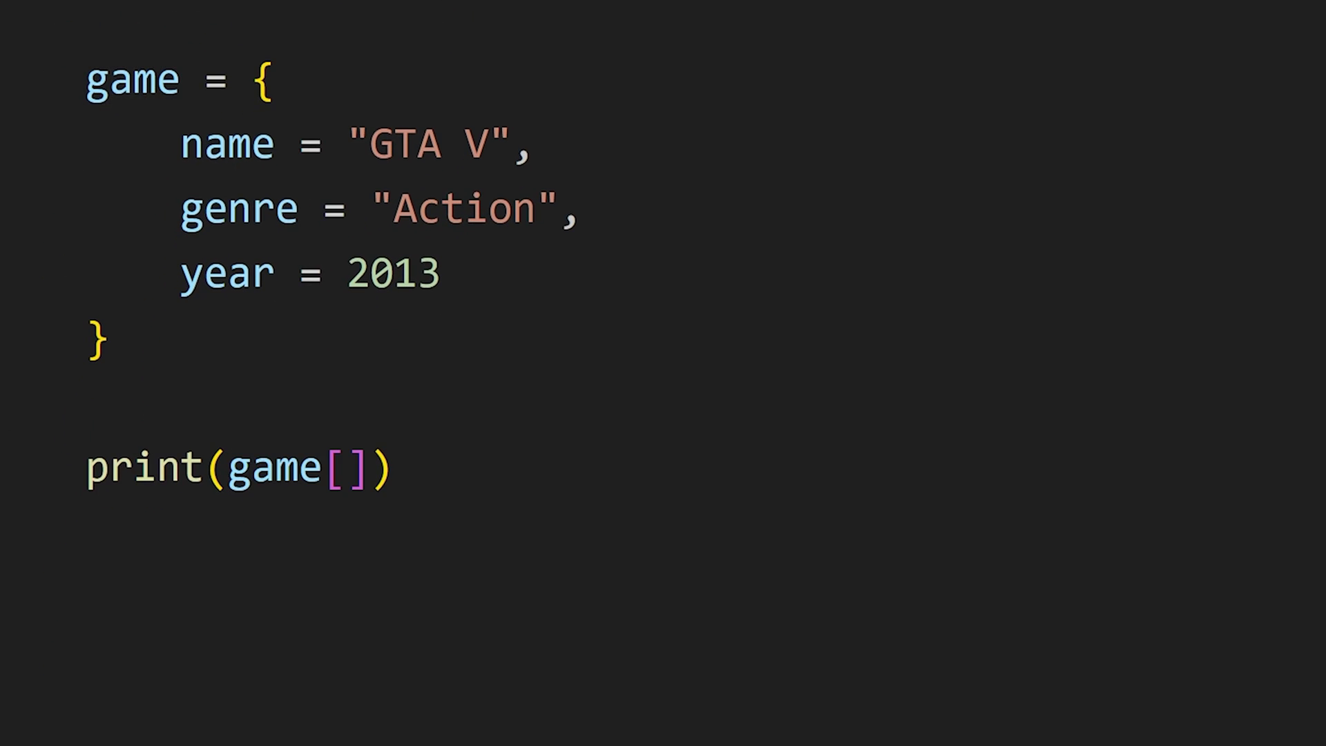
pyautogui.write('"name"')
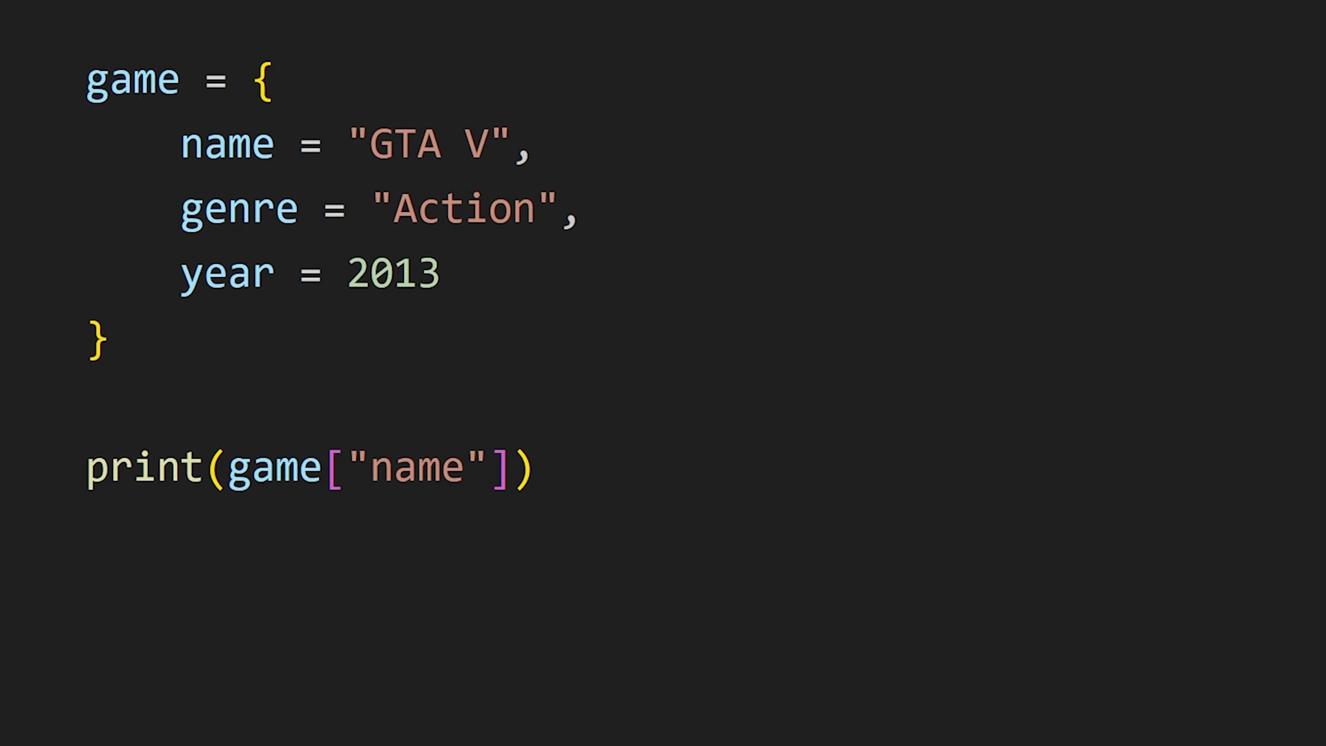
pyautogui.hotkey('ctrl', '`')
pyautogui.write('lua tables.lua')
pyautogui.press('Return')
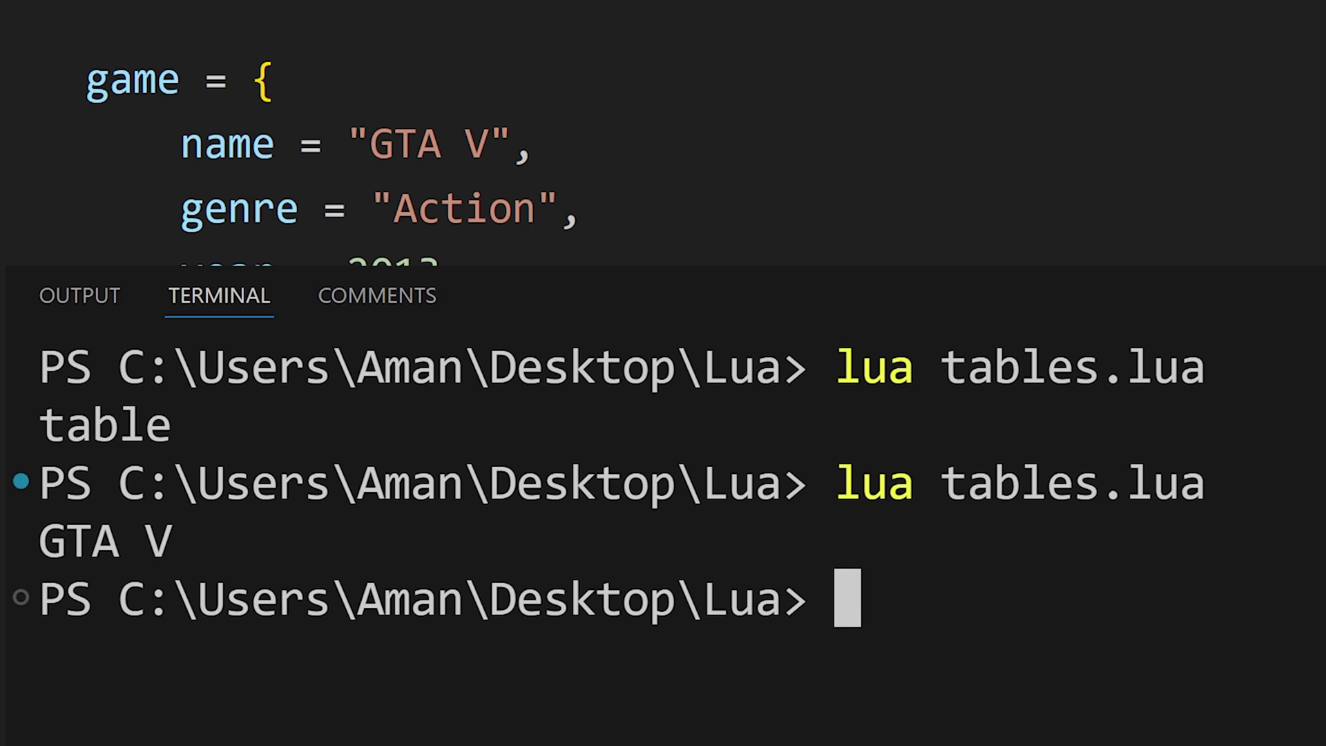